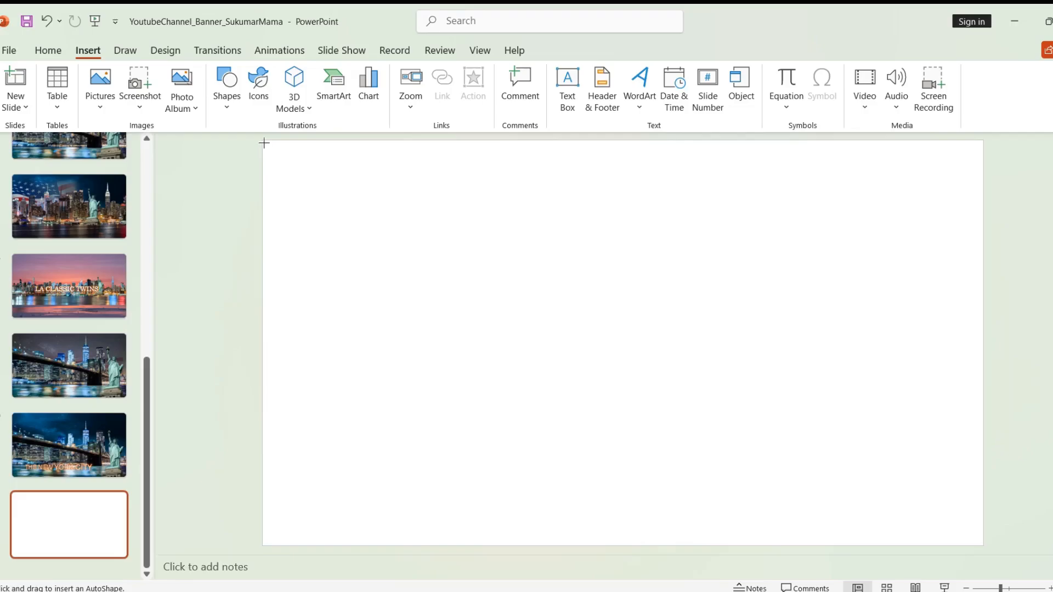
Step: Draw a rectangle over the whole slide and give it a dark blue linear-diagonal gradient fill
left_click_drag(321, 172, 984, 545)
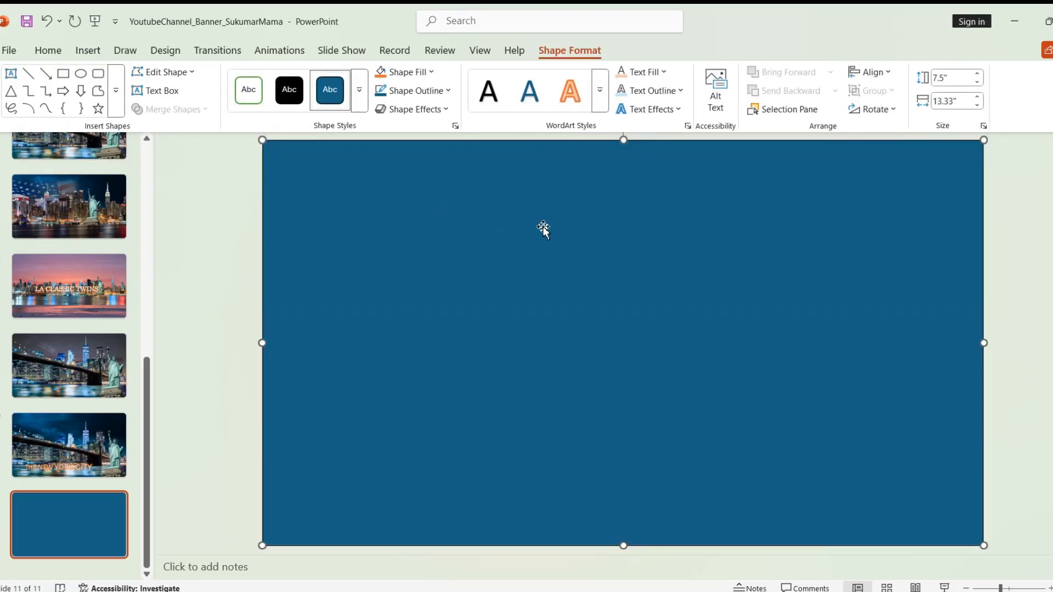
right_click(648, 251)
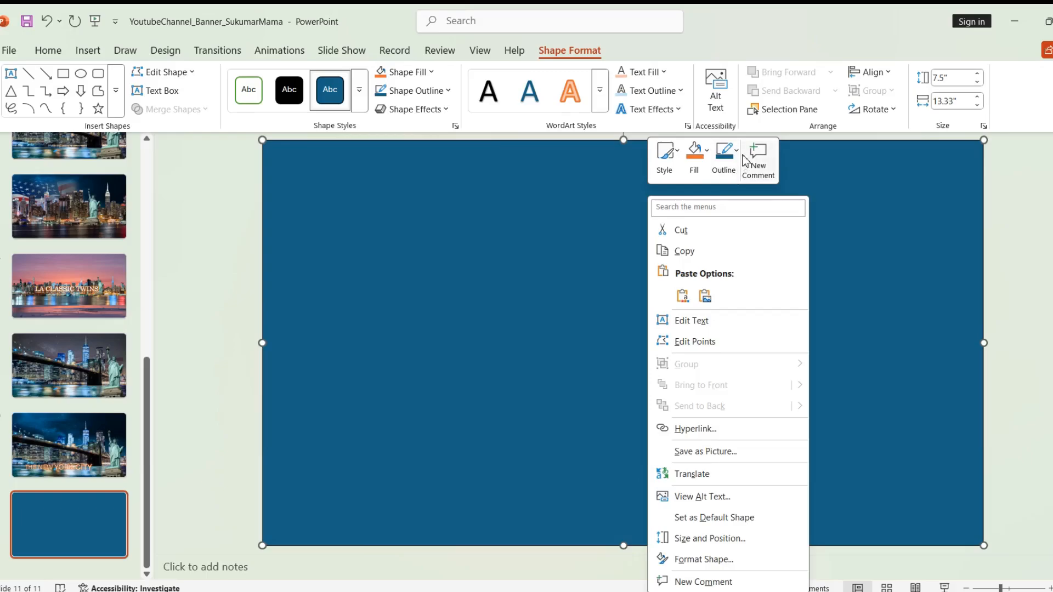
left_click(706, 164)
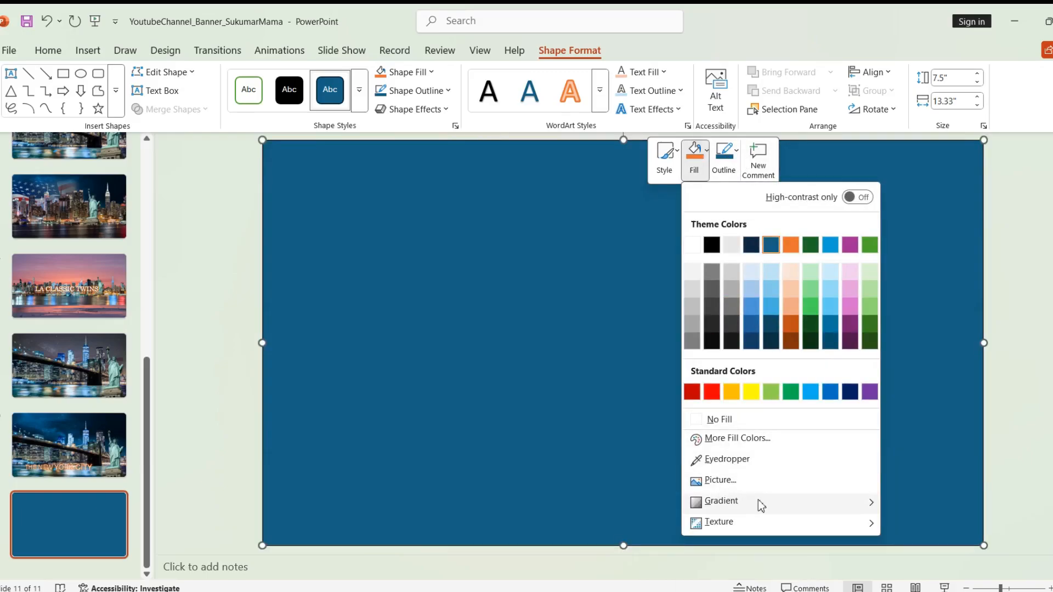
mouse_move(757, 501)
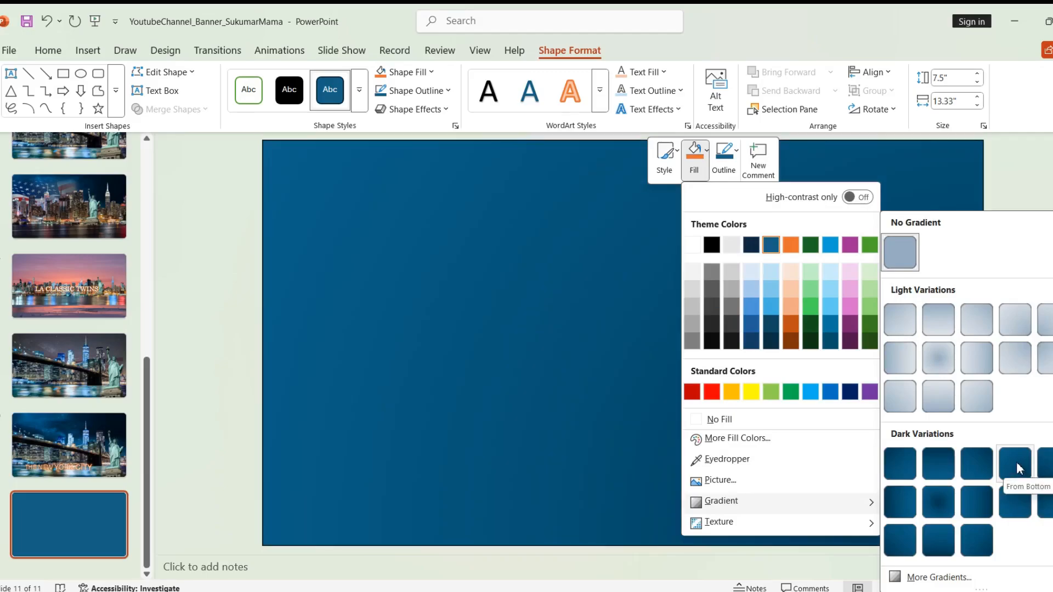
left_click(976, 463)
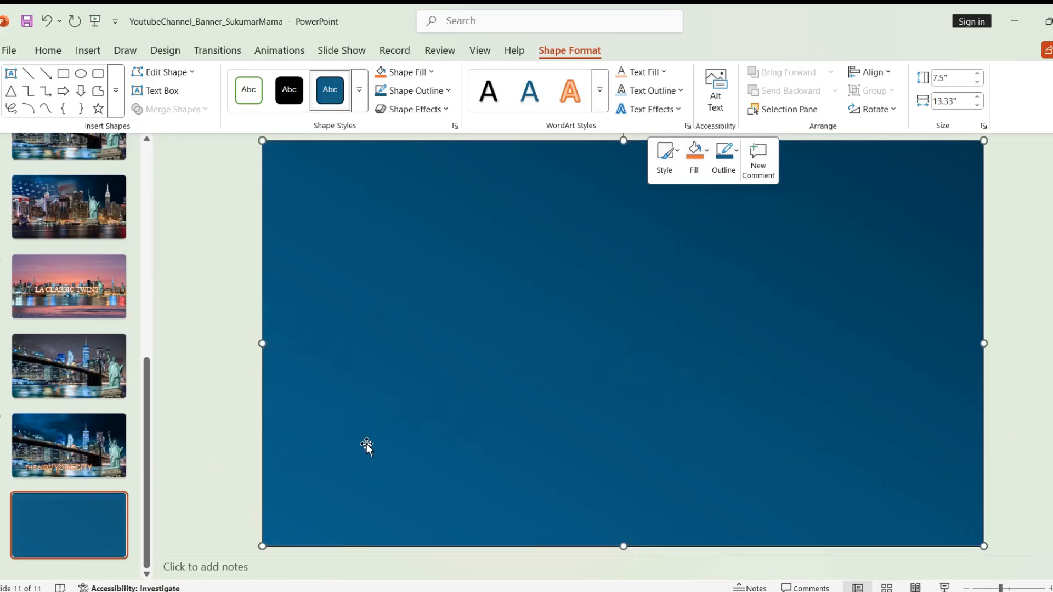
left_click(235, 418)
left_click(348, 340)
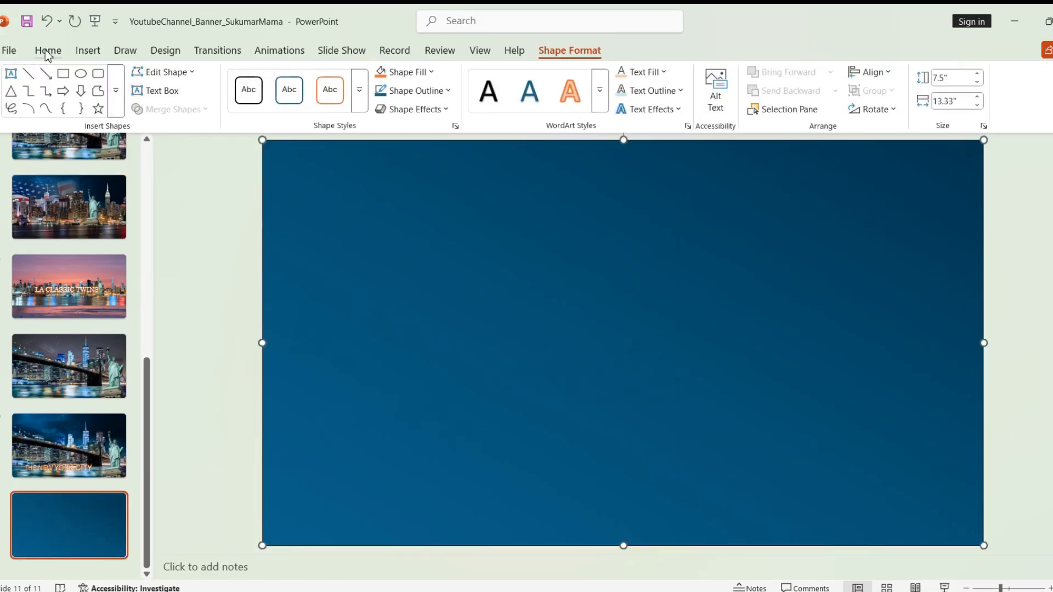
Step: Drag the gold crown picture from the images folder onto the slide
left_click(447, 591)
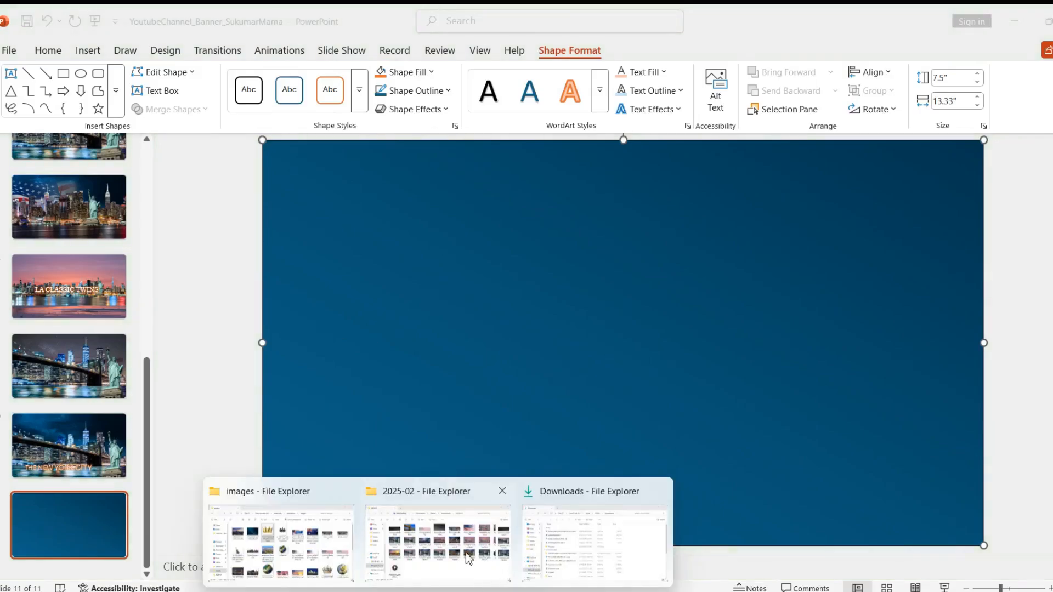
left_click(343, 566)
left_click_drag(405, 233, 935, 371)
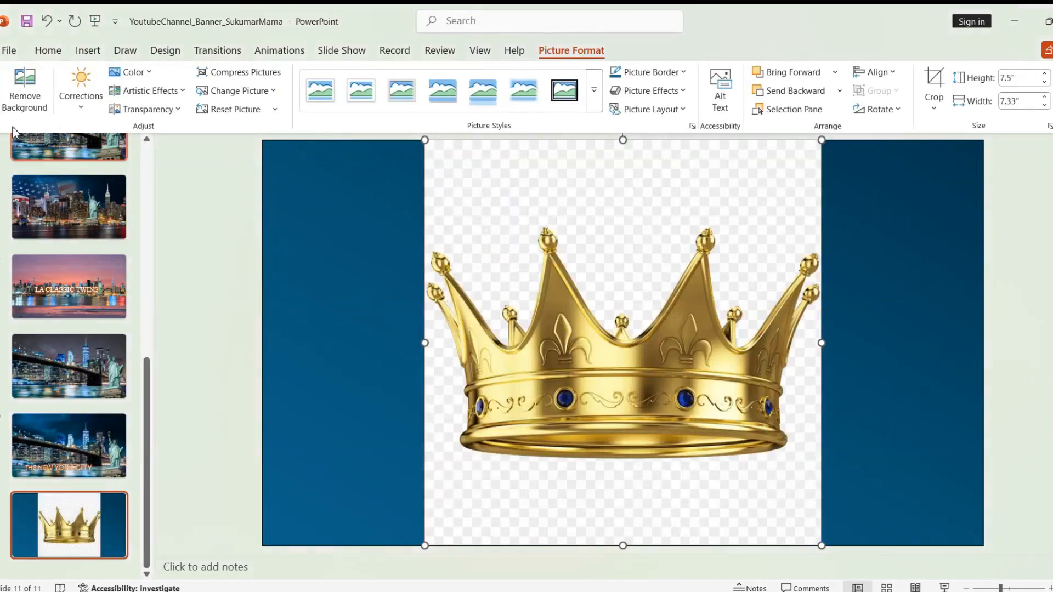
Step: Remove the crown's background, keeping its left, top-left and right spikes, and move it upper left
left_click(17, 105)
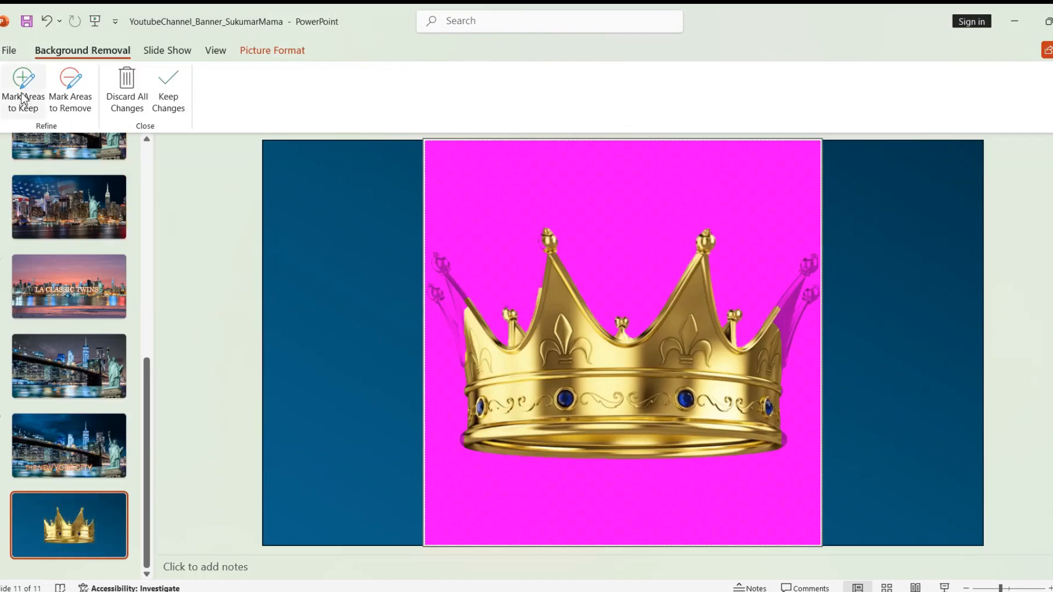
left_click(22, 99)
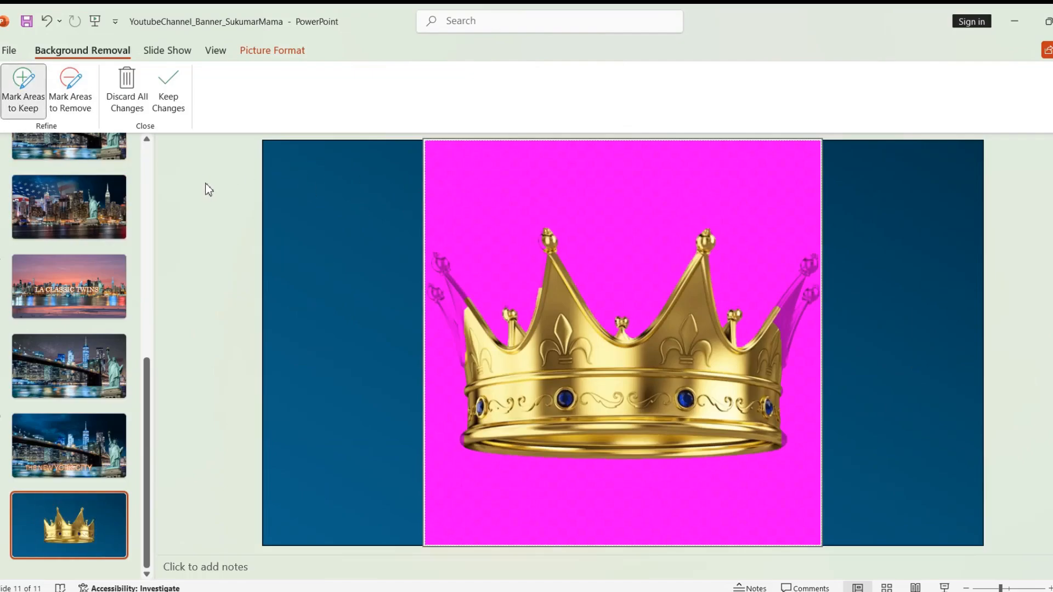
left_click_drag(456, 294, 444, 260)
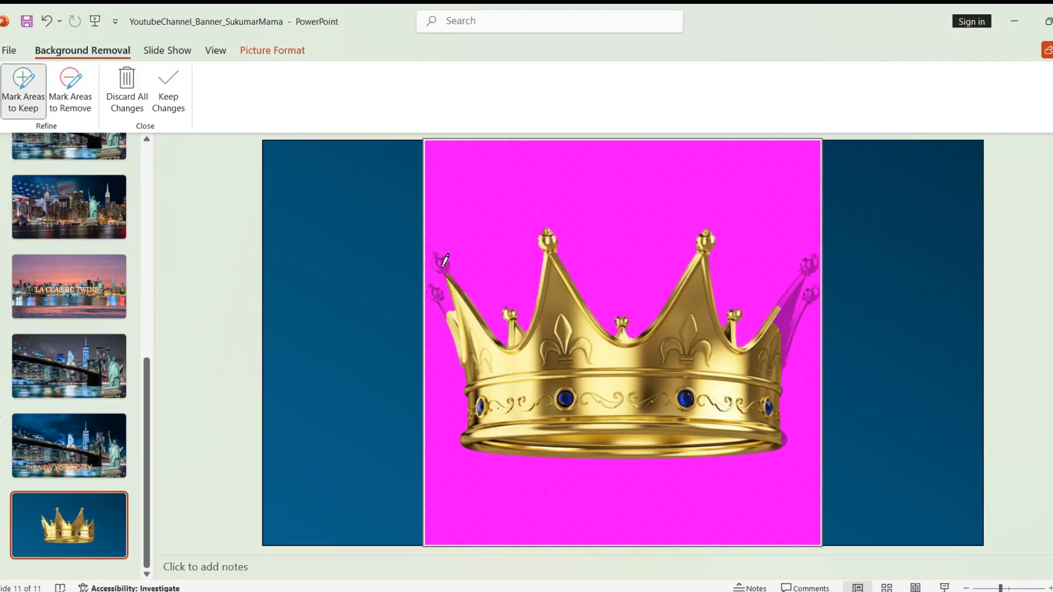
left_click(441, 258)
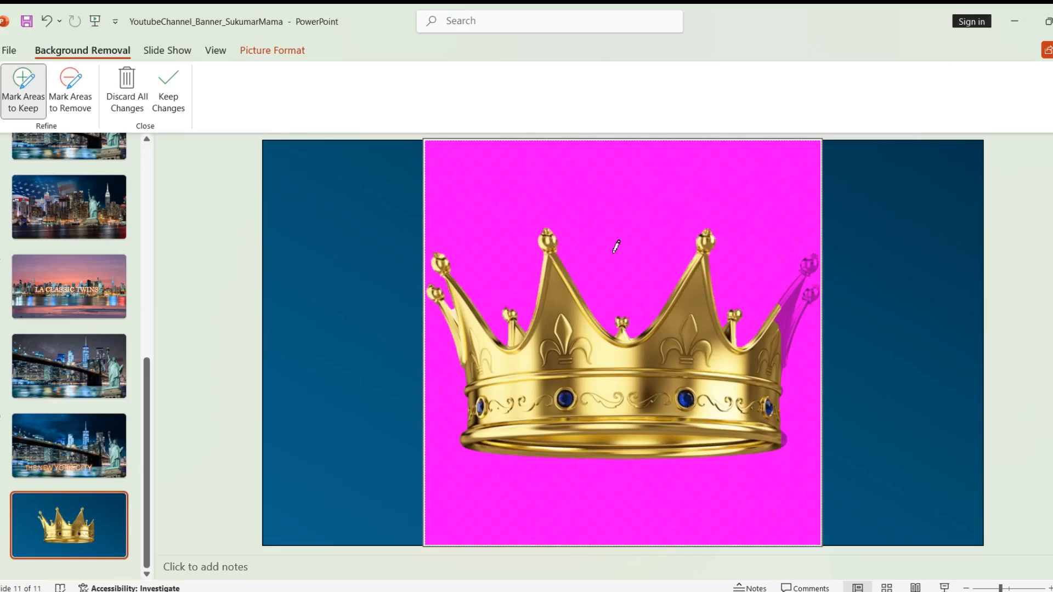
left_click_drag(816, 266, 819, 285)
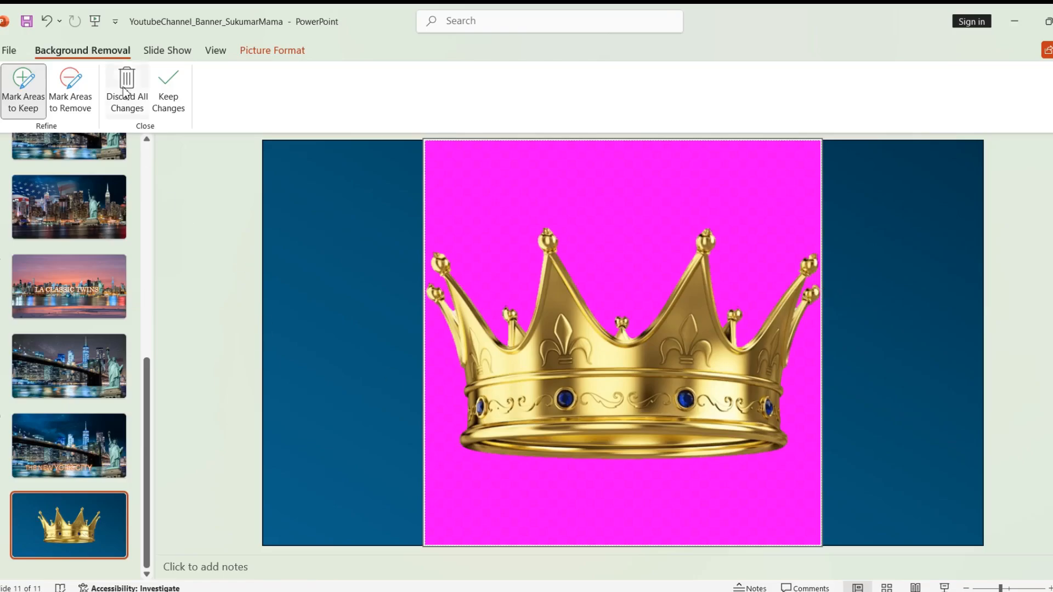
left_click(168, 89)
left_click_drag(447, 310, 409, 262)
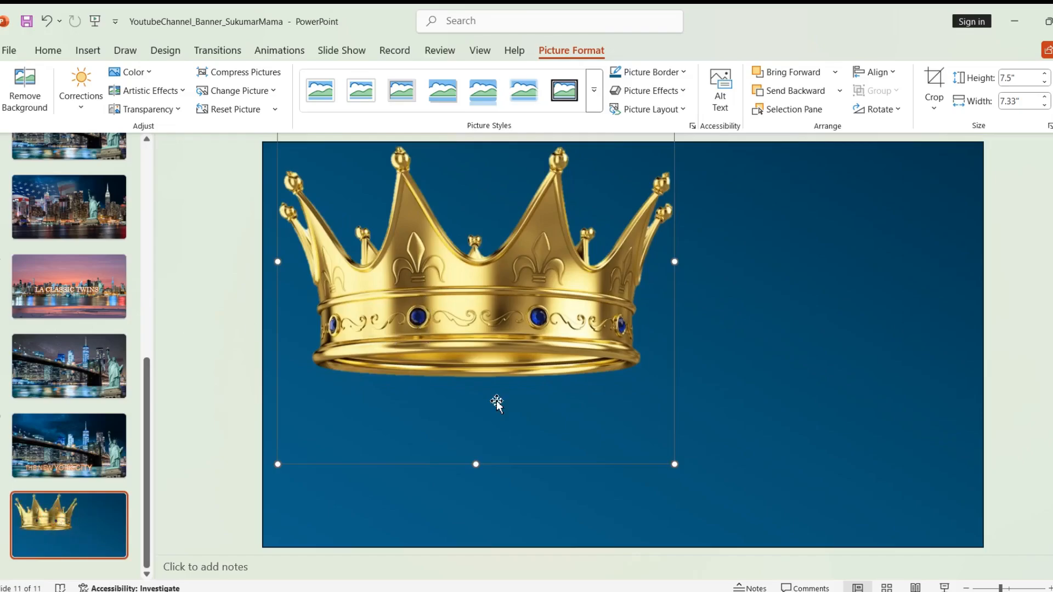
Step: Bring up the 2025-02 File Explorer window and move it fully onto the screen
left_click(438, 591)
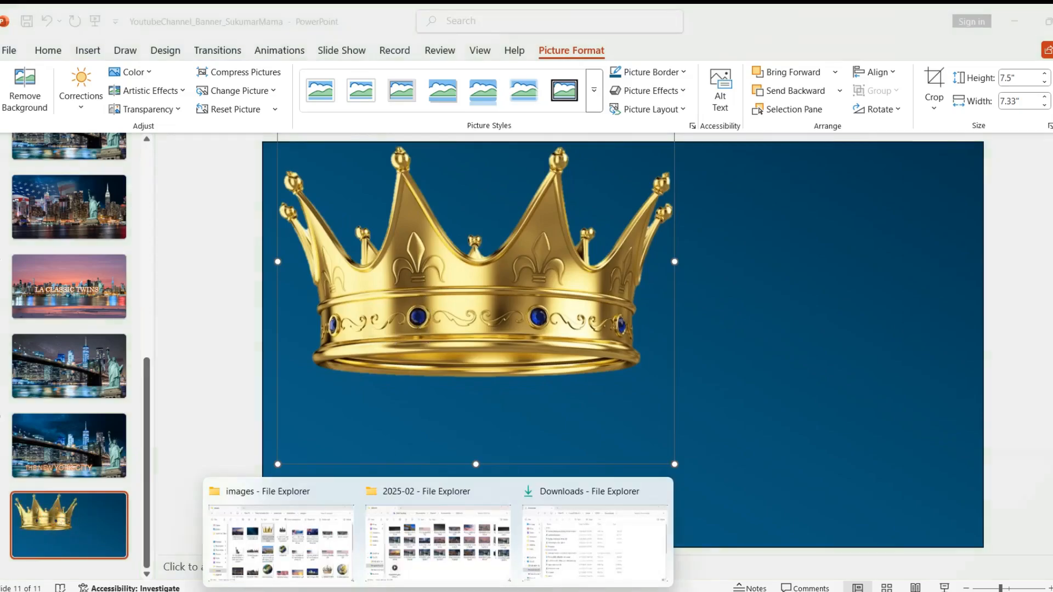
left_click(433, 566)
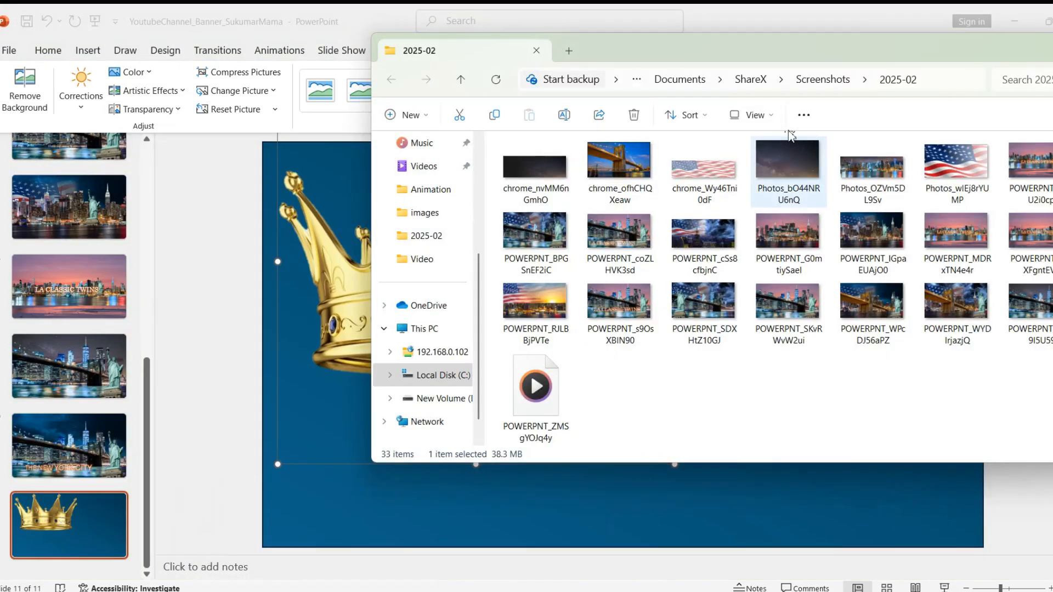
left_click_drag(819, 55, 641, 51)
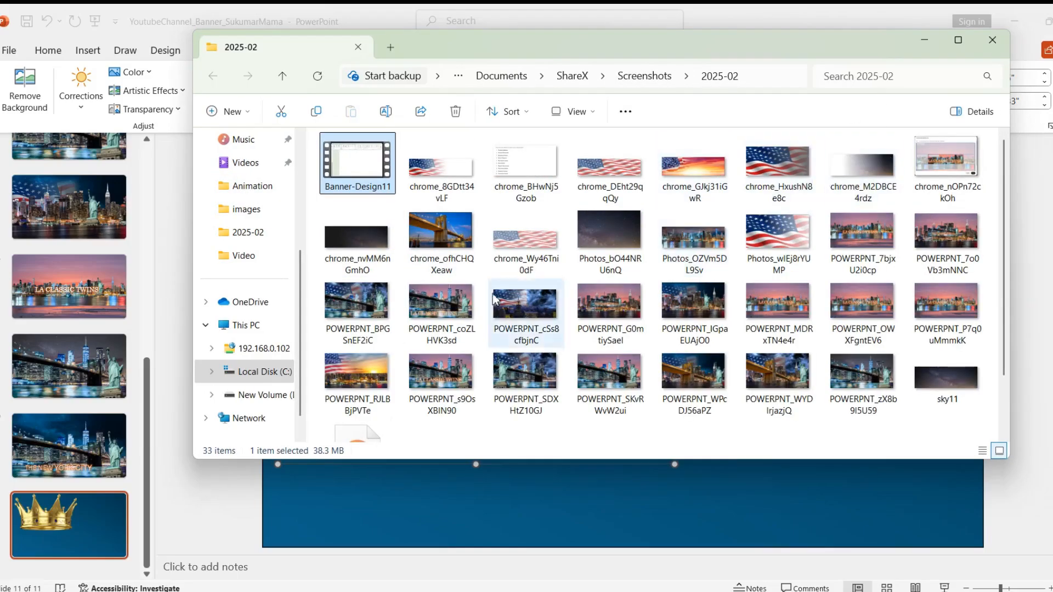
left_click_drag(821, 56, 752, 61)
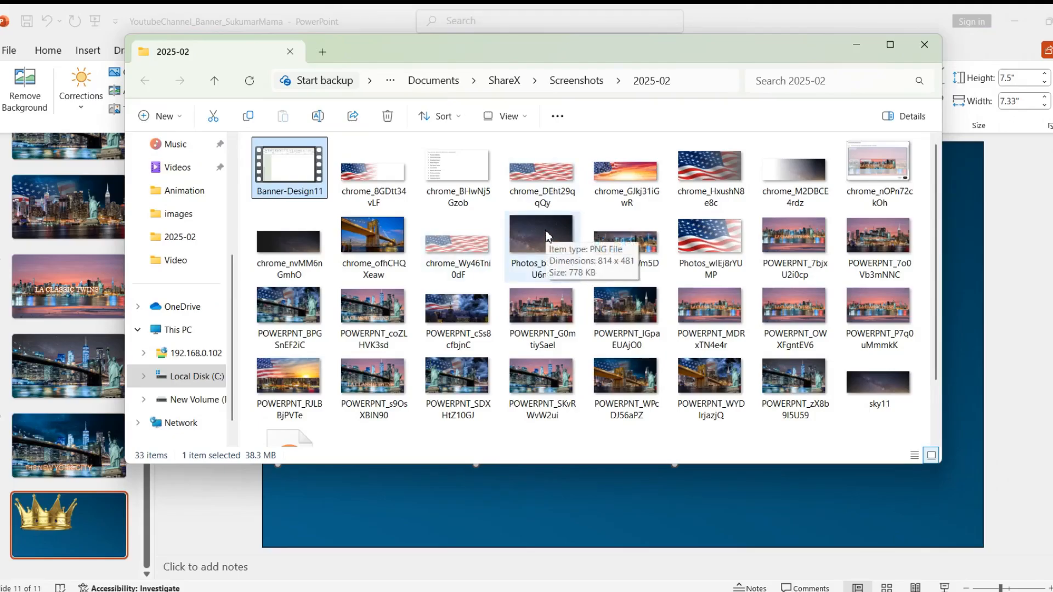
Step: Open the images folder and drag the stormy cloud photo Photos_3mPaOyUOS4 onto the slide
scroll(608, 241, "down", 1)
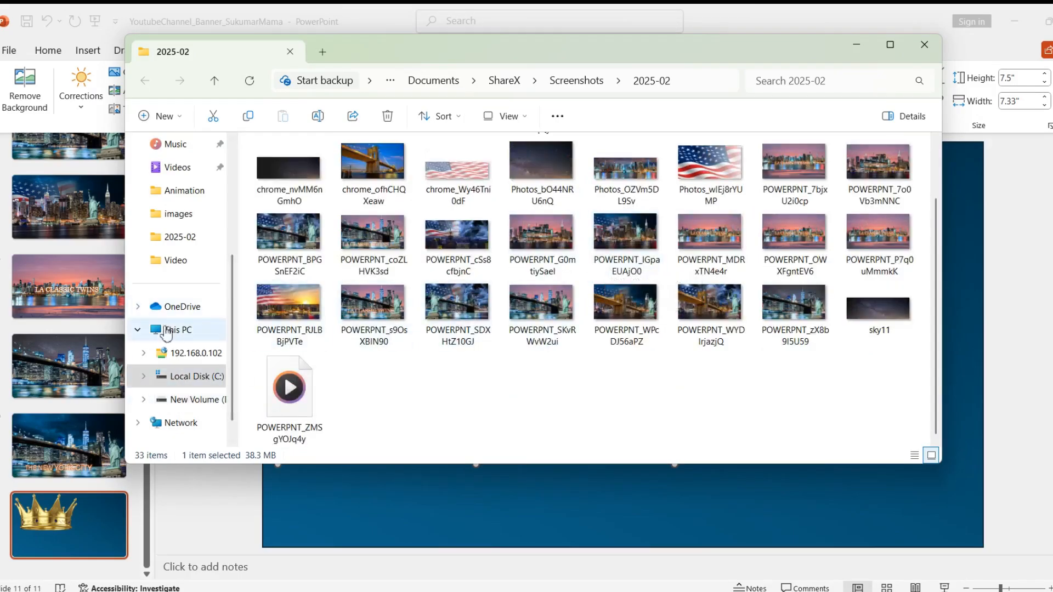
left_click(178, 216)
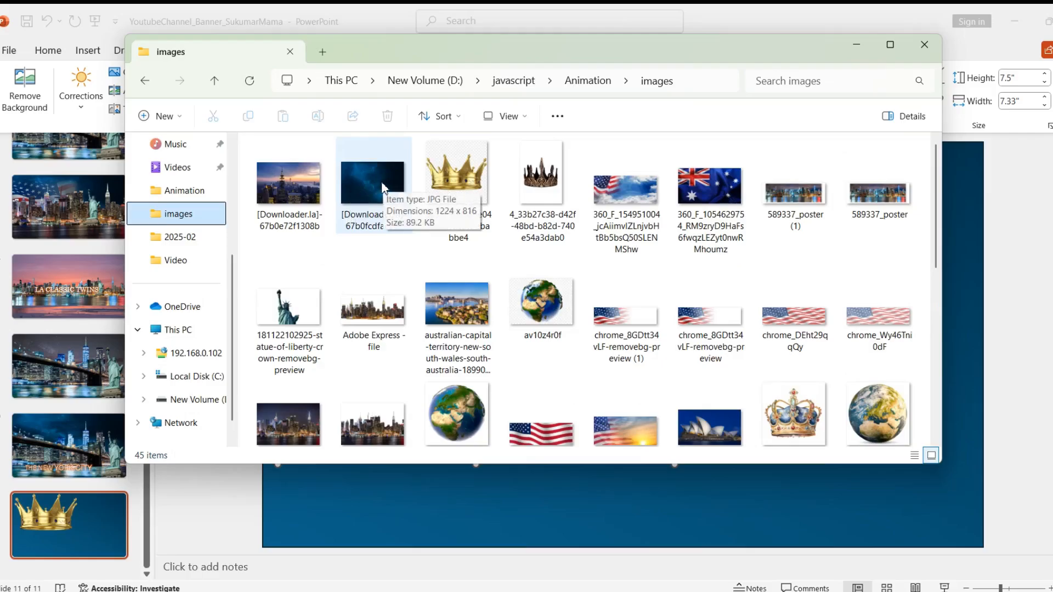
scroll(625, 263, "down", 5)
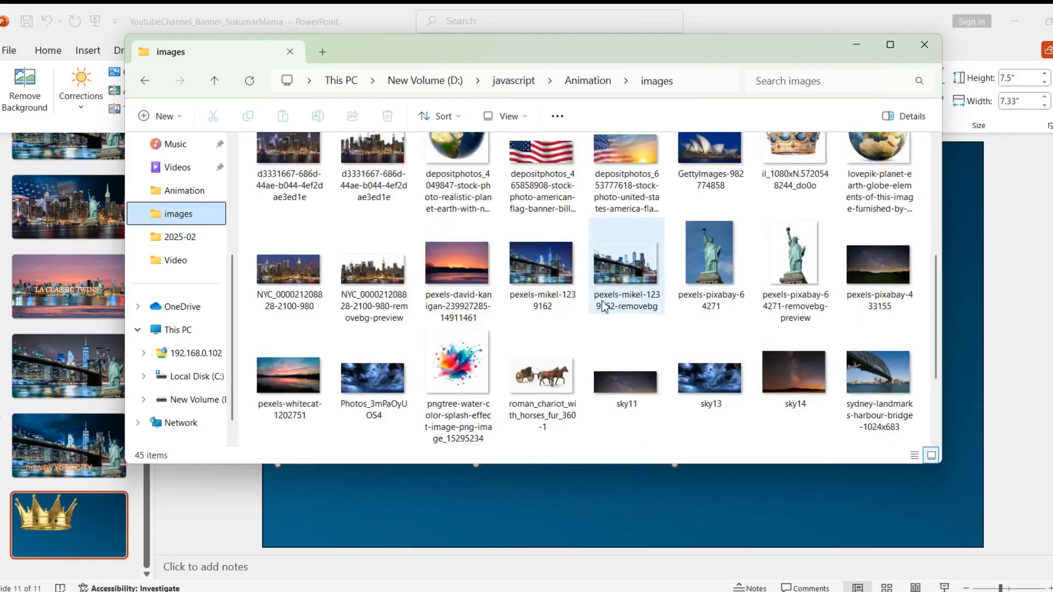
scroll(455, 274, "down", 2)
left_click_drag(372, 282, 722, 502)
left_click_drag(592, 389, 568, 322)
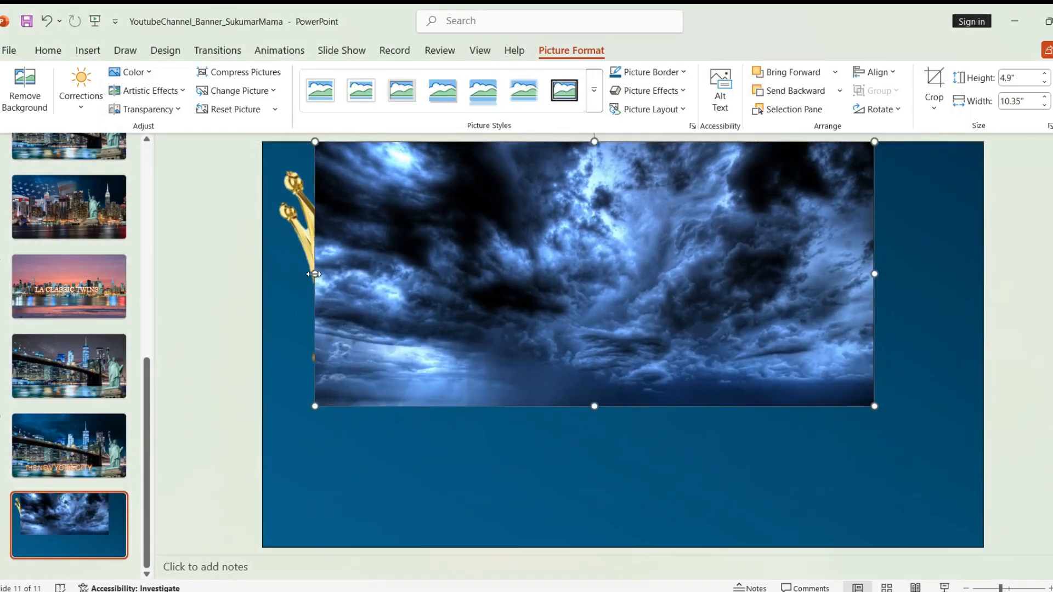
Step: Stretch the sky picture to the slide's left and right edges and make it 40% transparent
left_click_drag(313, 274, 263, 273)
left_click_drag(875, 273, 983, 273)
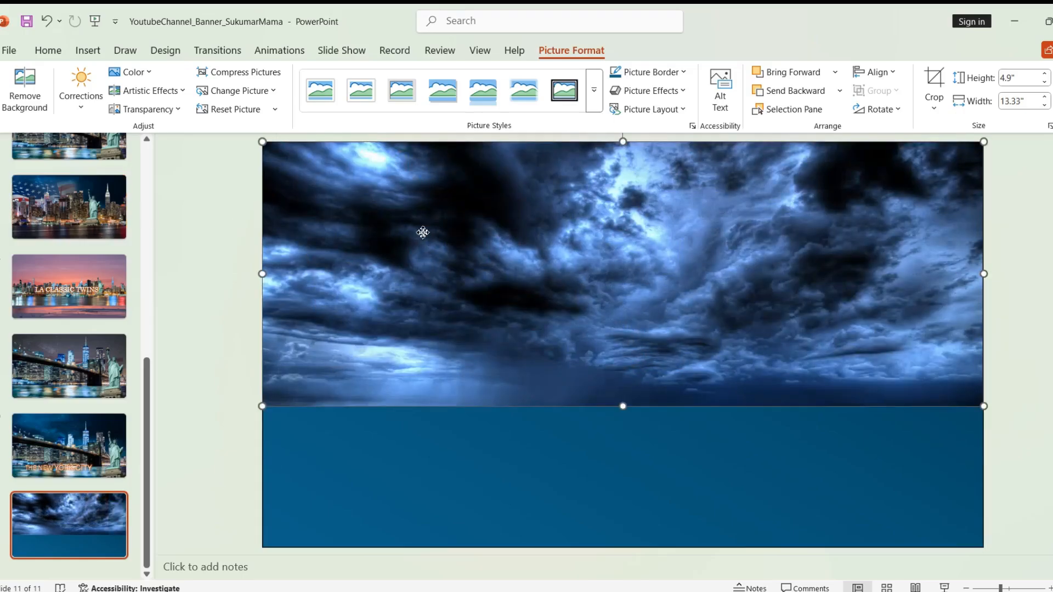
left_click(146, 109)
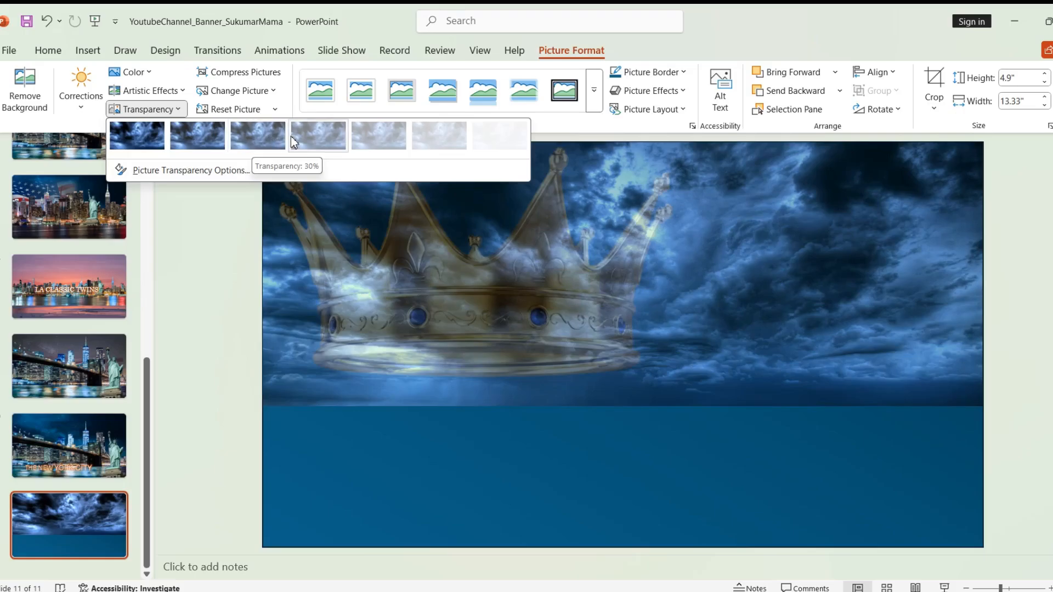
left_click(317, 137)
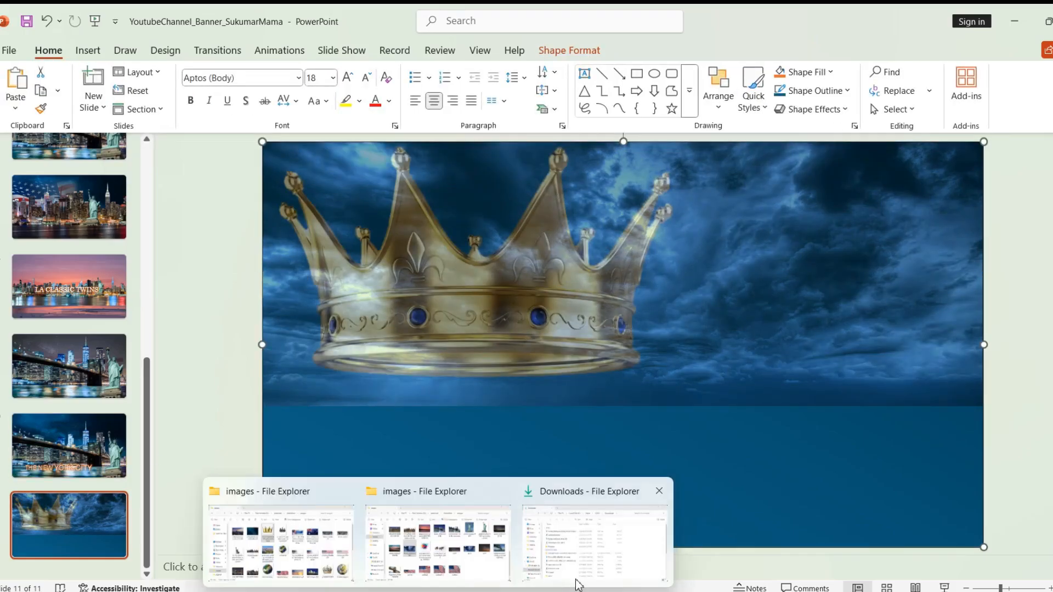
Step: Select the cloud picture, the blue background rectangle, then the cloud picture over the crown
mouse_move(533, 591)
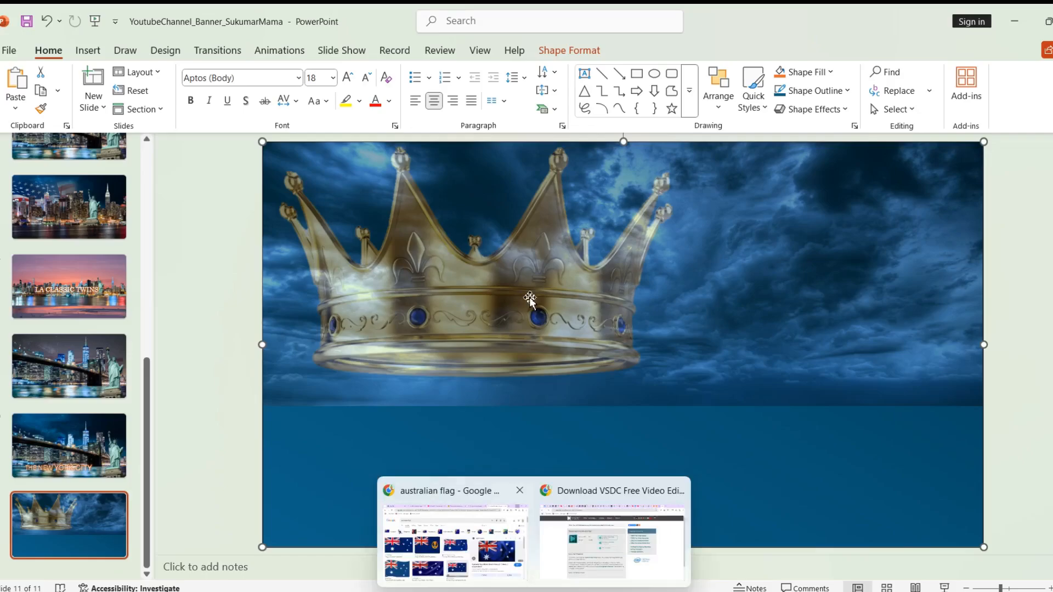
left_click(452, 309)
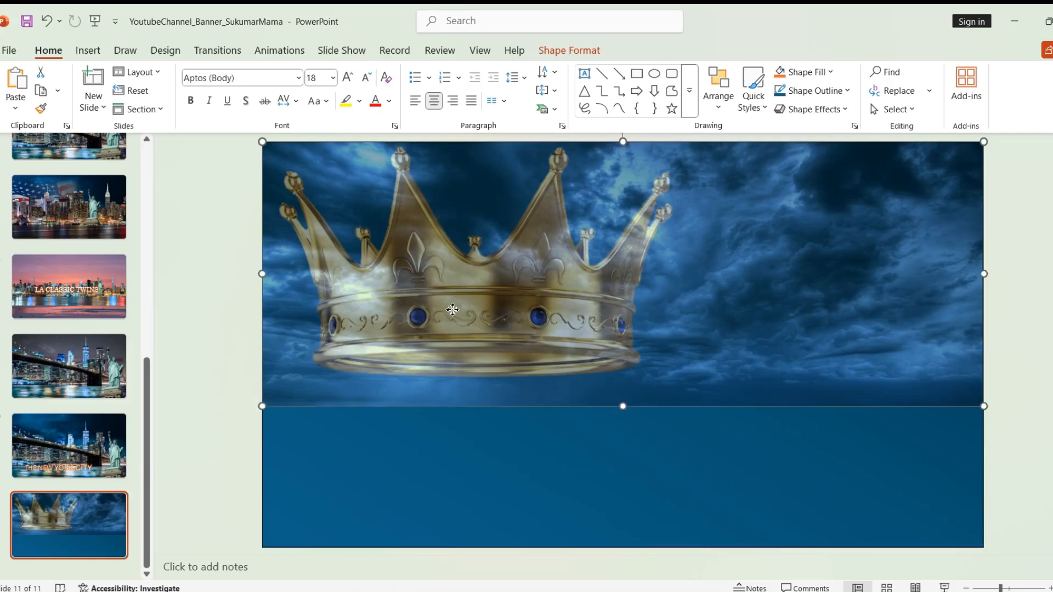
left_click(539, 499)
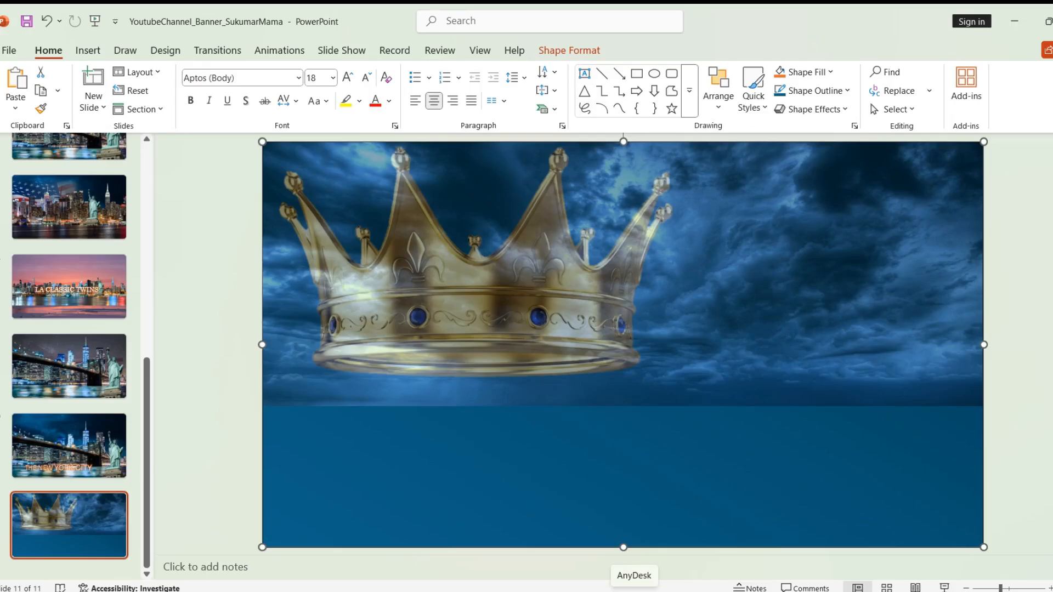
left_click(600, 305)
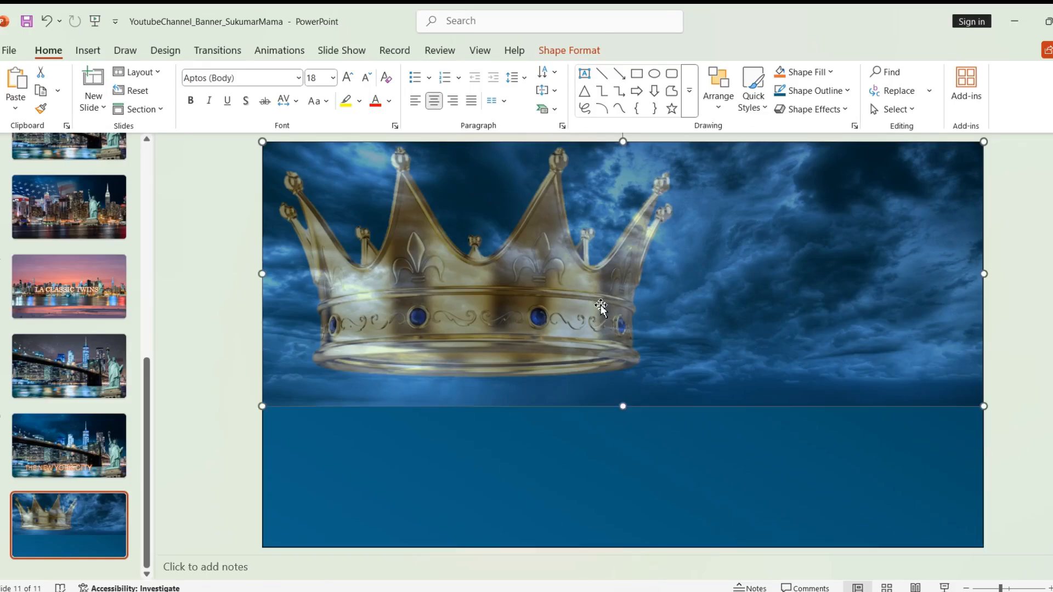
Step: Uncover the crown and give it 15% transparency and a 10 point soft edge
left_click_drag(497, 251, 513, 351)
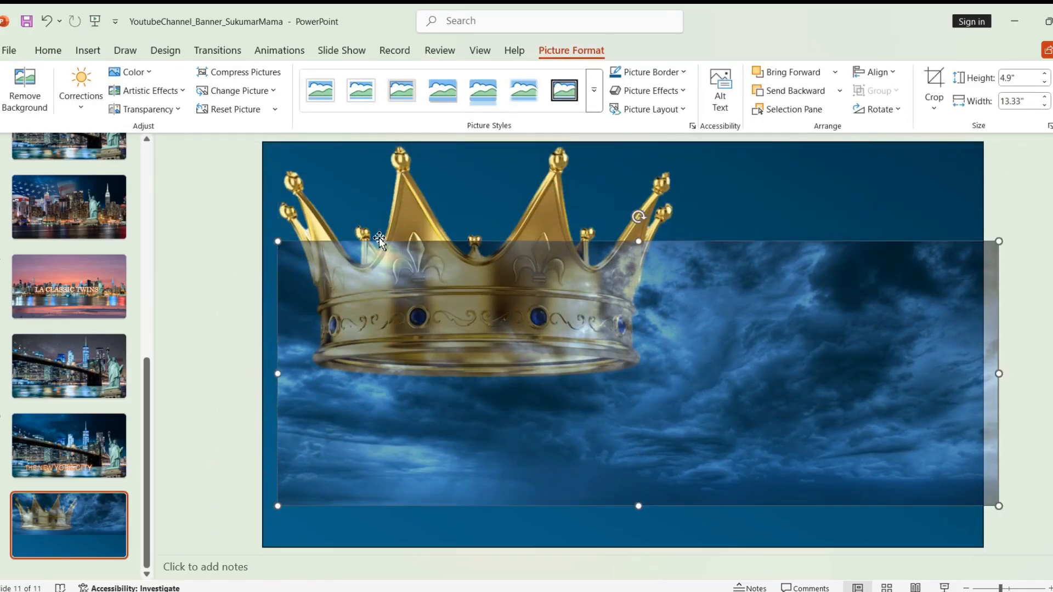
left_click(408, 233)
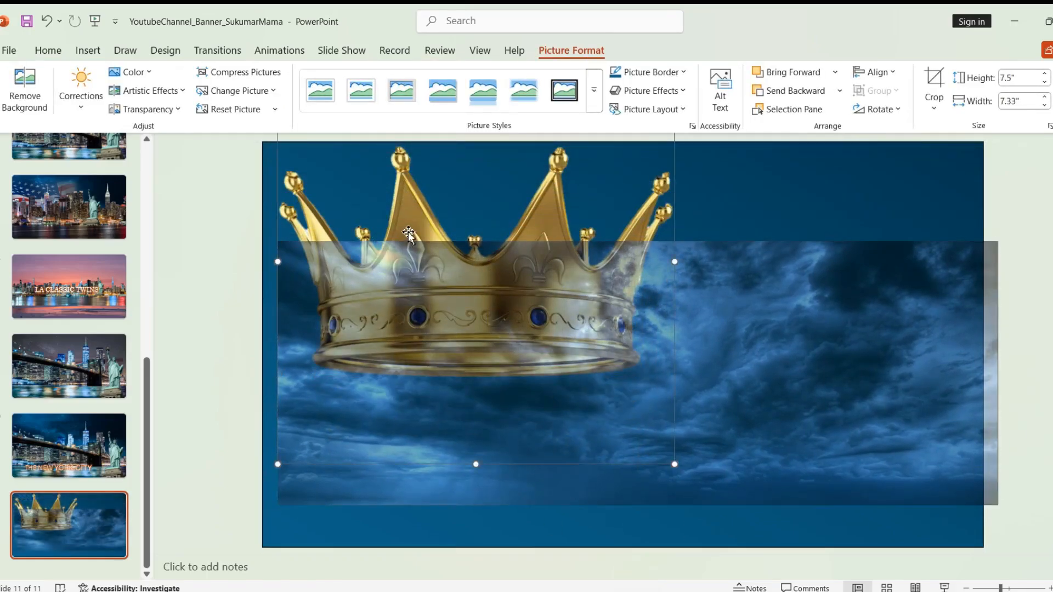
left_click(144, 109)
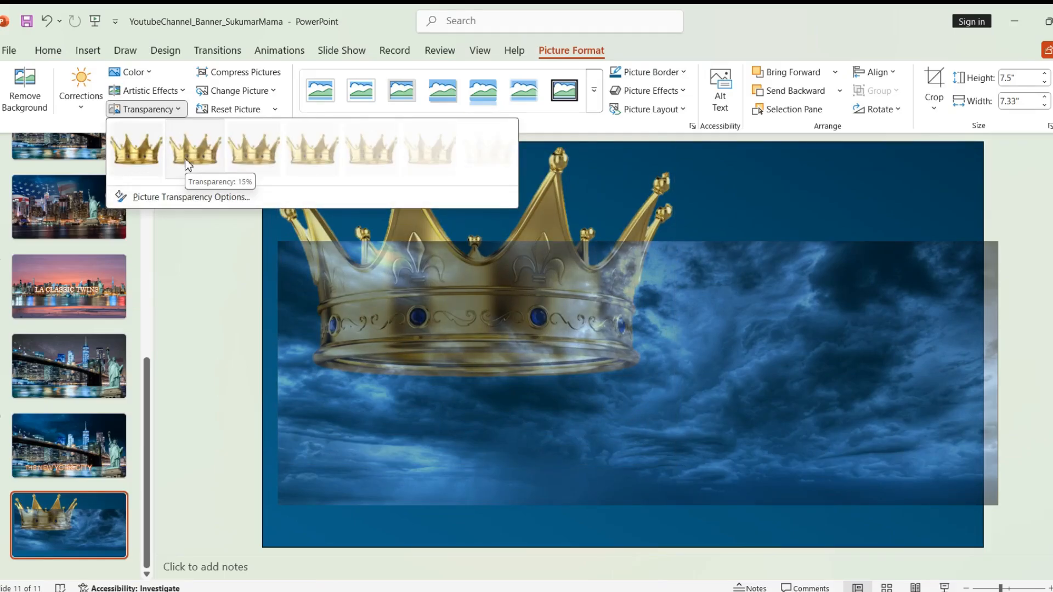
left_click(186, 159)
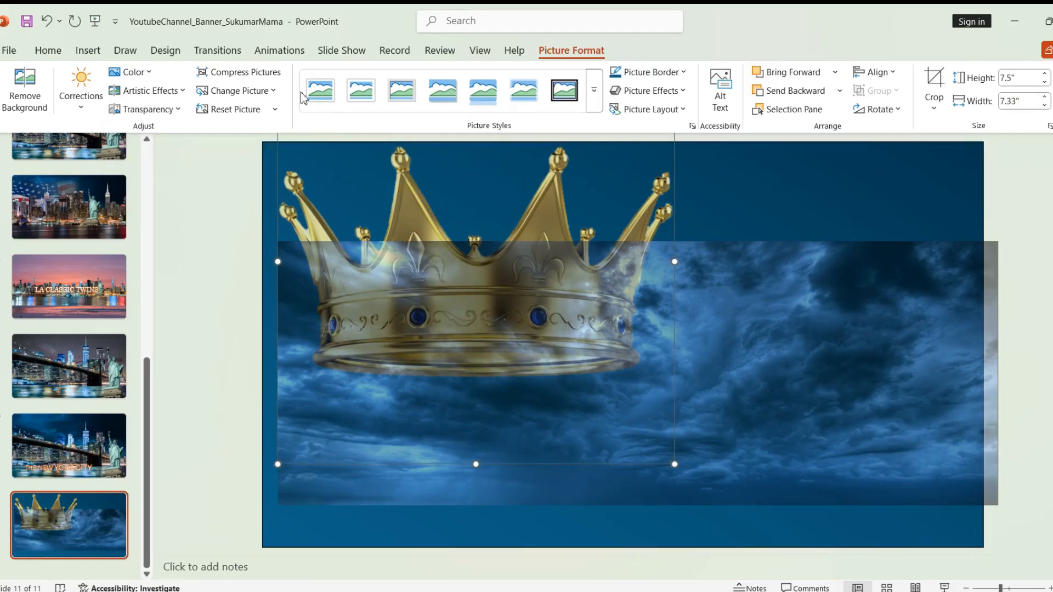
left_click(682, 109)
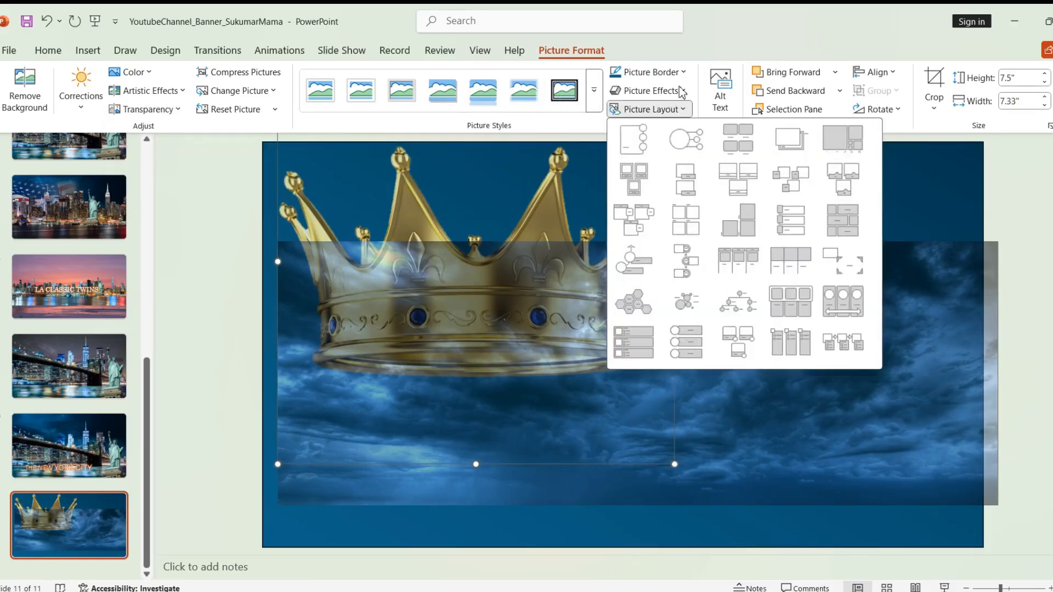
left_click(682, 91)
mouse_move(699, 249)
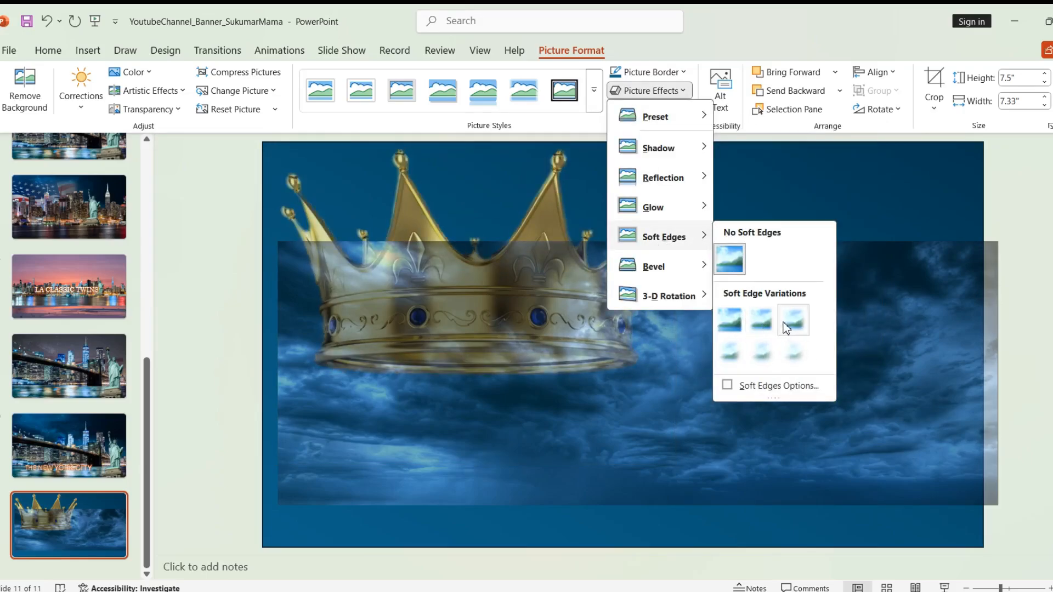
left_click(738, 354)
Step: Move the clouds back to the slide's top and lower their transparency so they mostly hide the crown
left_click(814, 378)
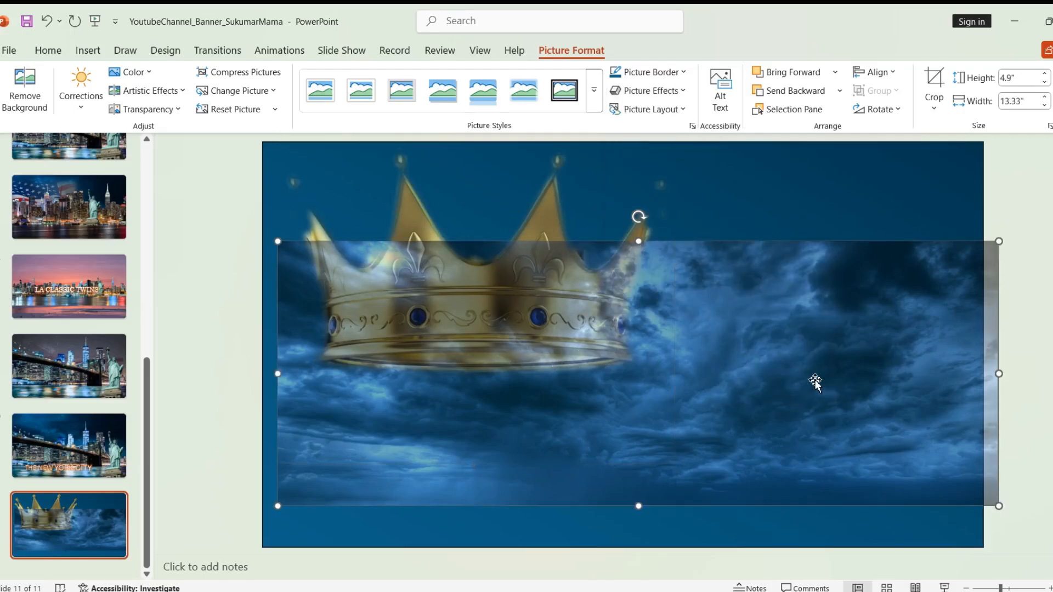
left_click_drag(809, 378, 796, 281)
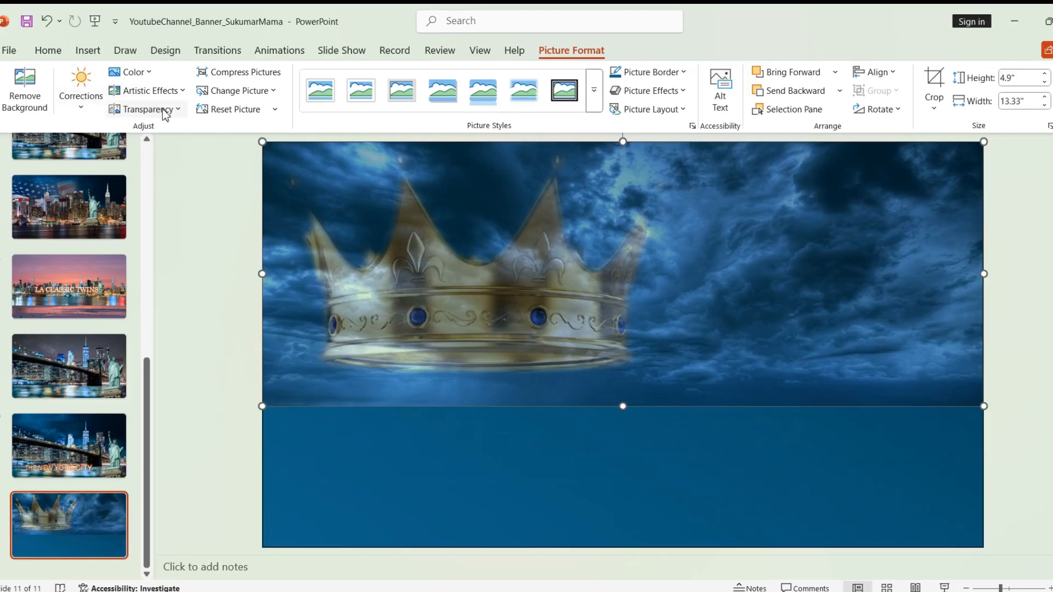
left_click(160, 109)
left_click(196, 141)
left_click(420, 489)
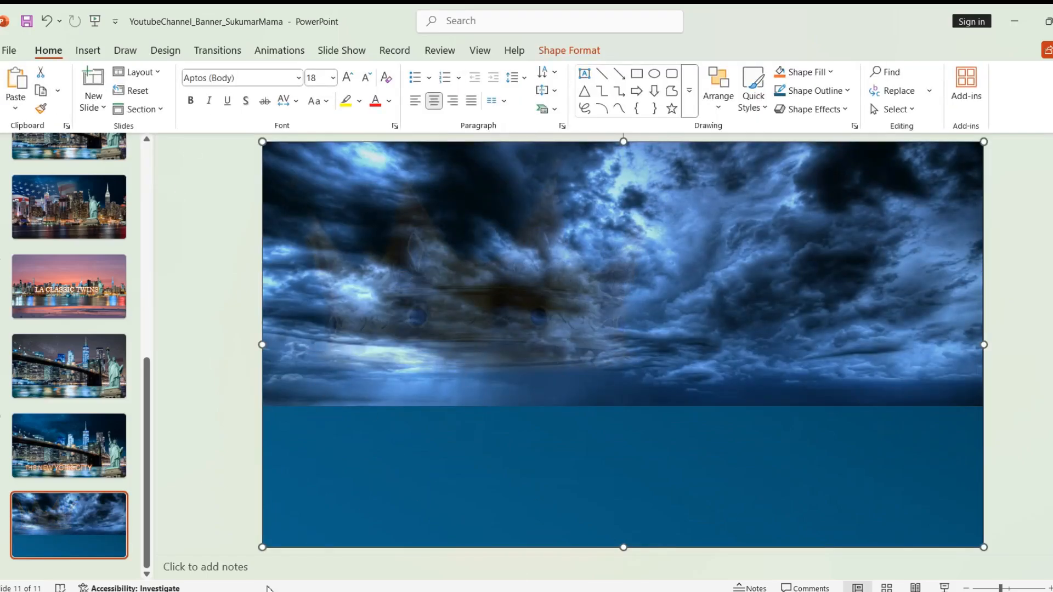
Step: Switch to the images File Explorer window and open the Downloads folder
left_click(438, 591)
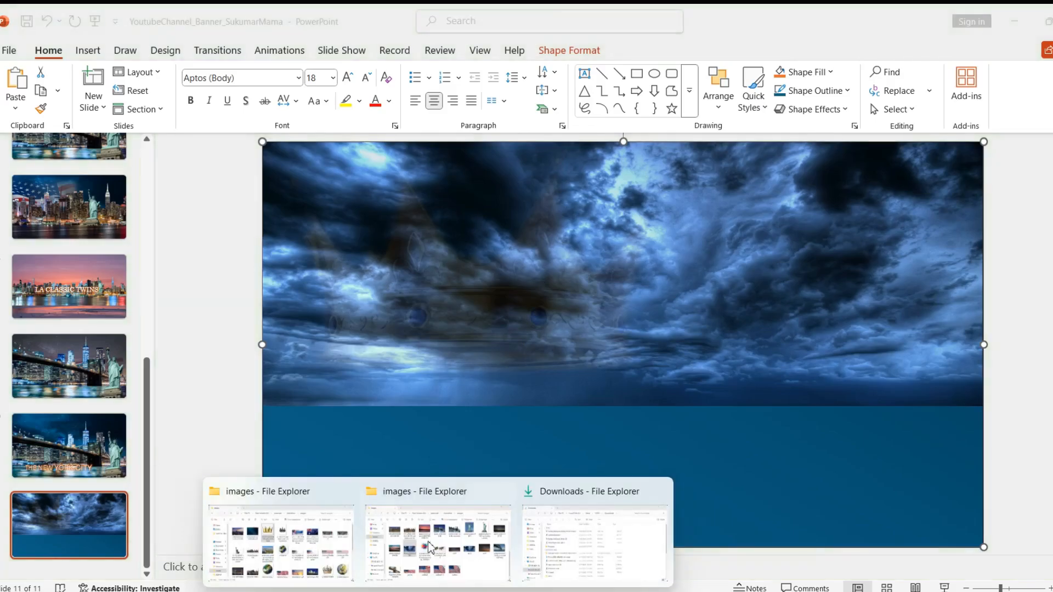
mouse_move(442, 567)
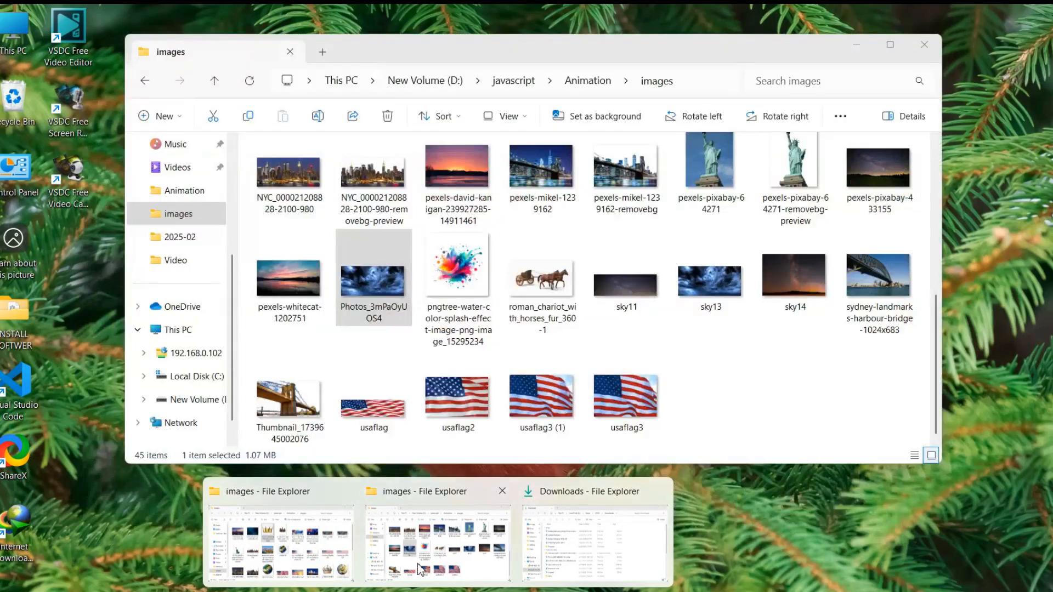
left_click(416, 563)
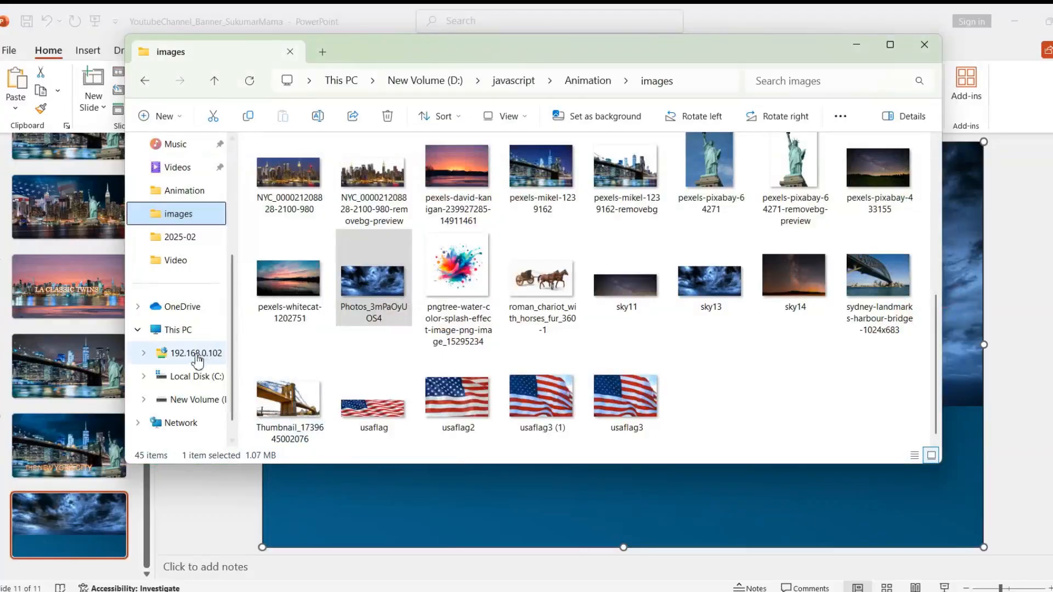
scroll(184, 244, "up", 3)
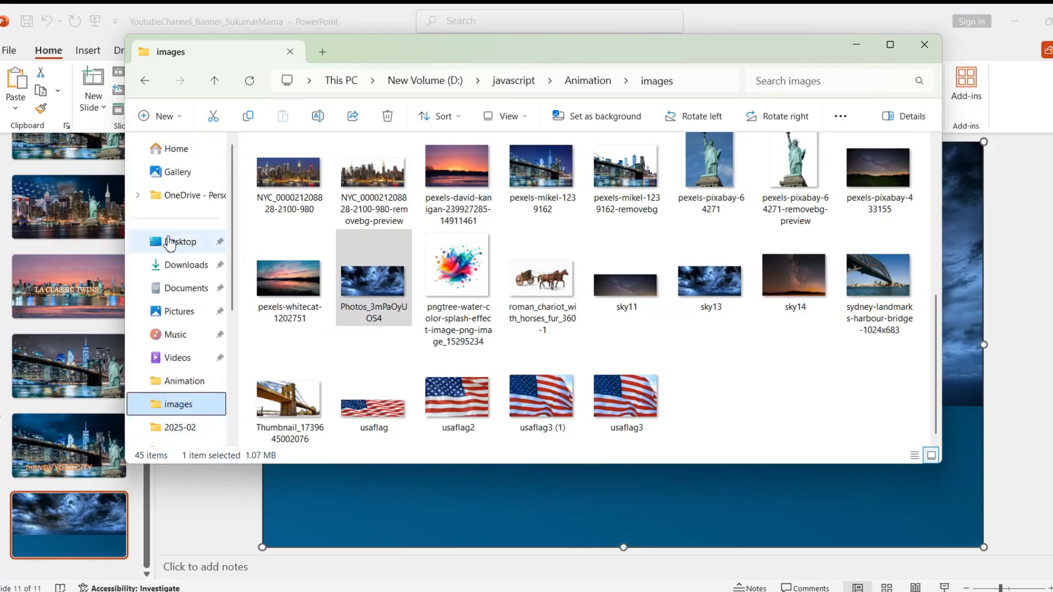
left_click(186, 269)
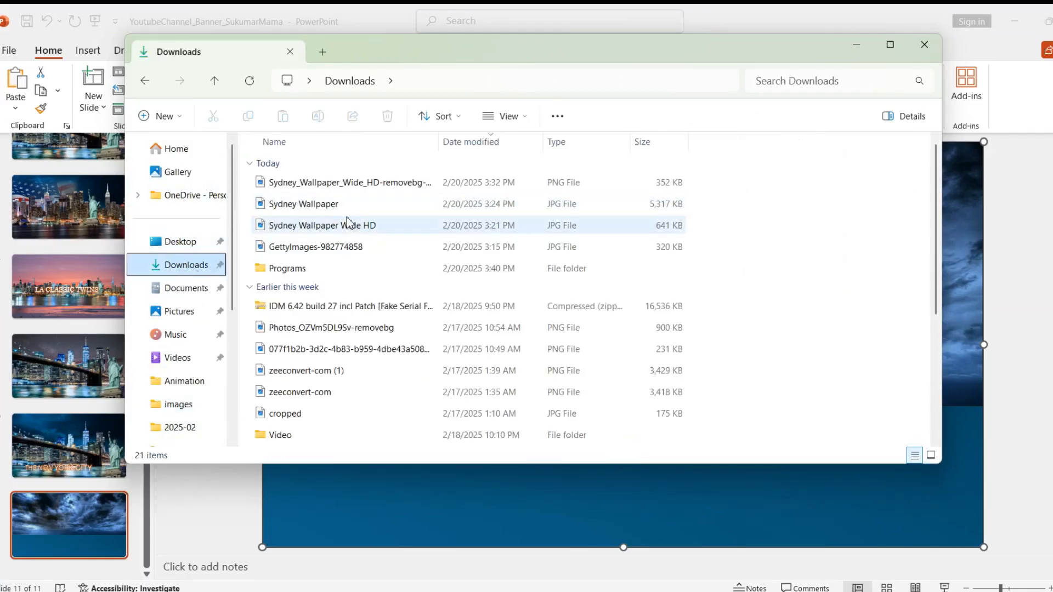
Step: Drag the background-removed Sydney wallpaper PNG from Downloads onto the slide
left_click_drag(357, 186, 605, 188)
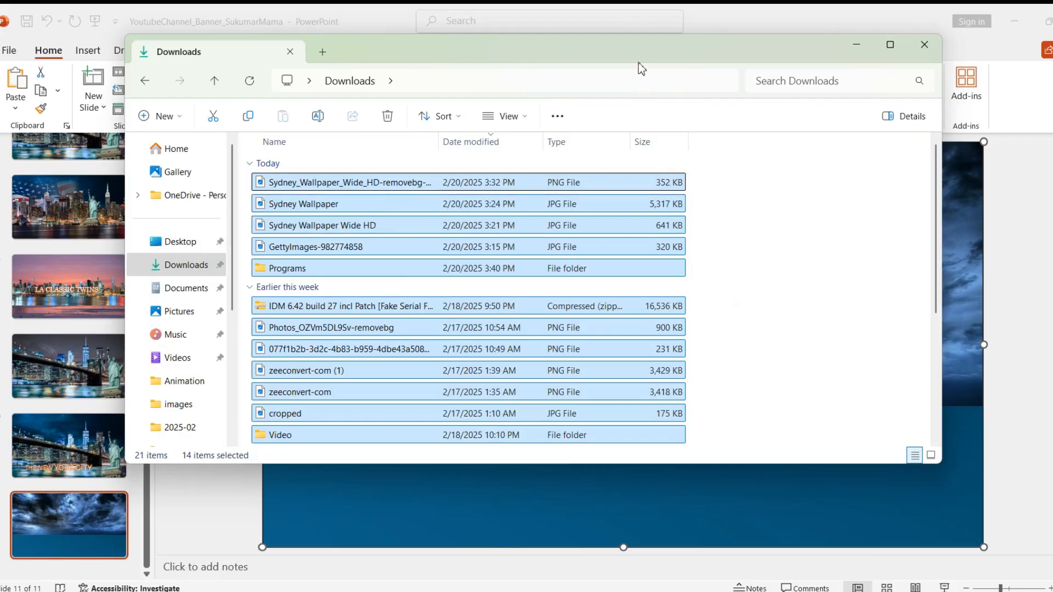
left_click(822, 252)
left_click(458, 183)
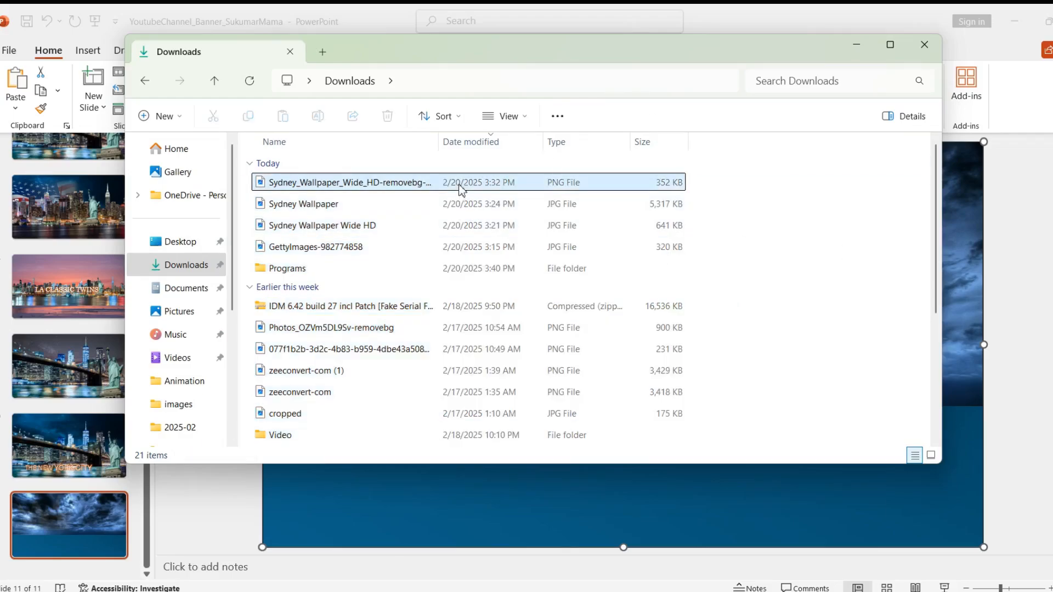
left_click_drag(461, 184, 962, 404)
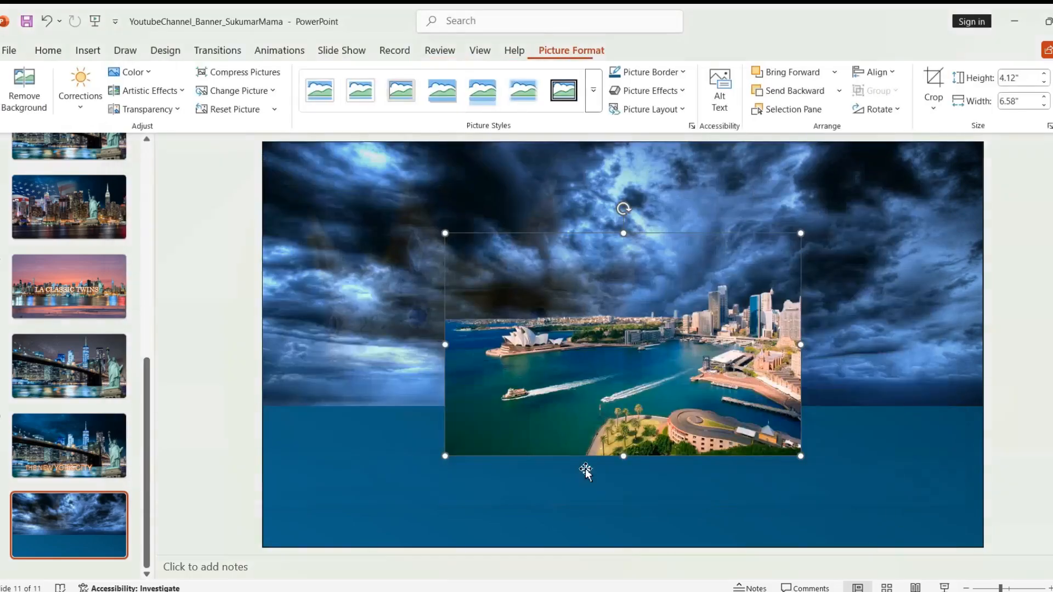
Step: Stretch the Sydney photo to all four slide edges so it measures 13.33" by 7.5"
left_click_drag(445, 344, 263, 345)
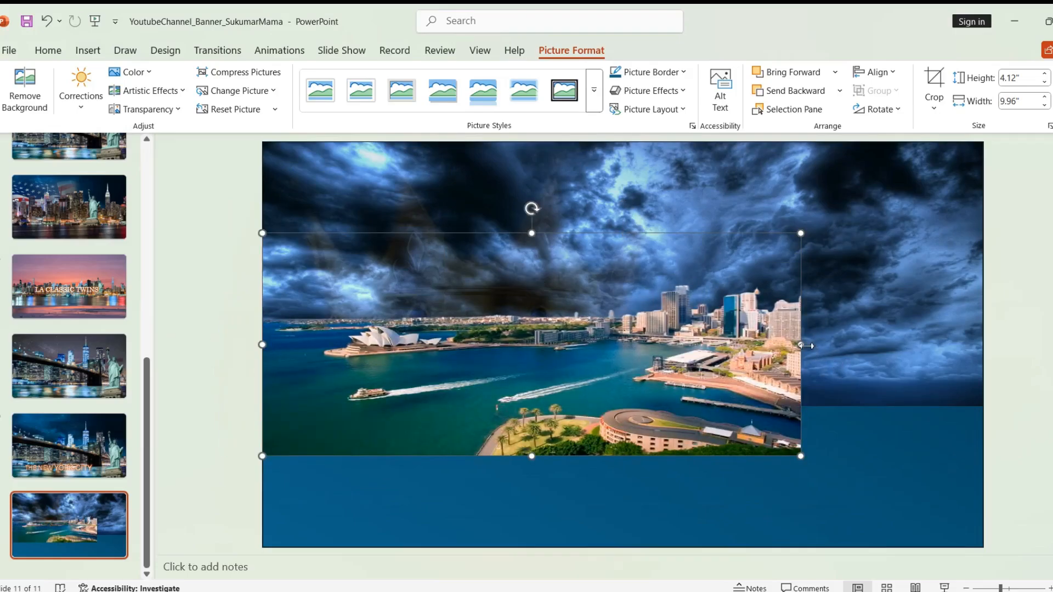
left_click_drag(801, 345, 983, 346)
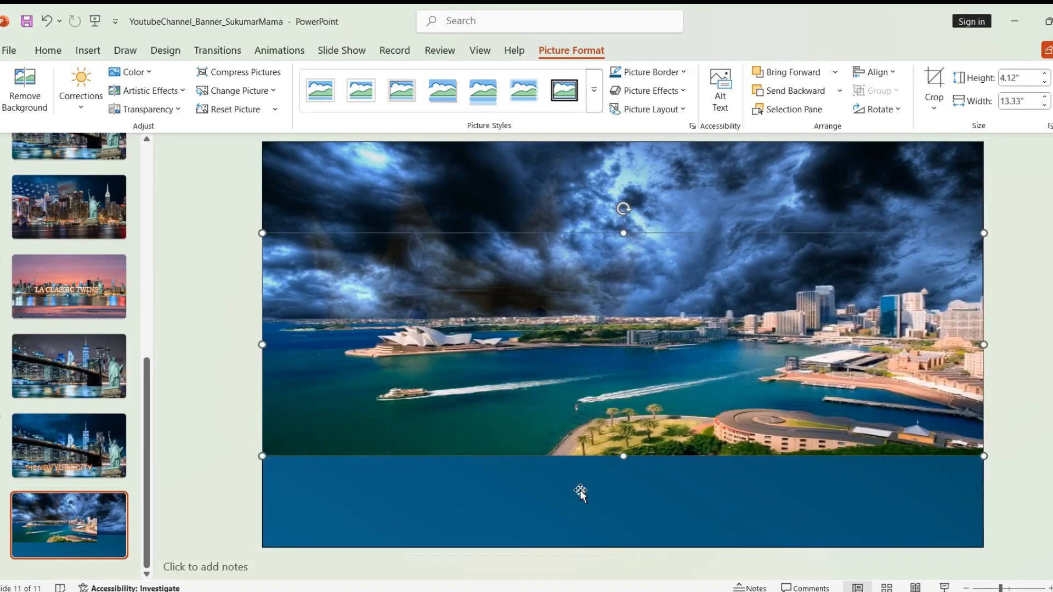
left_click_drag(623, 457, 622, 547)
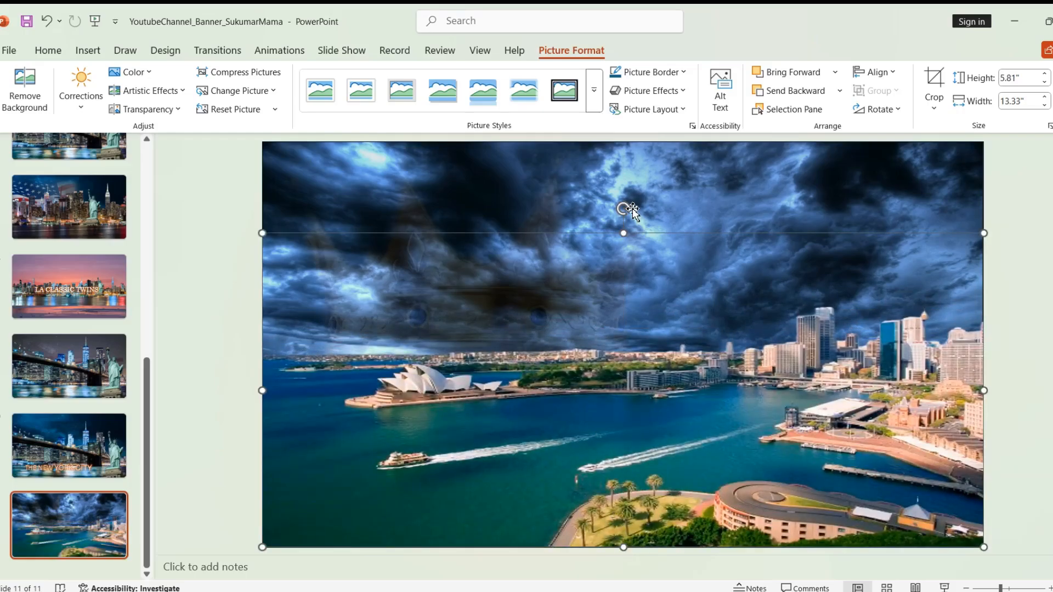
left_click_drag(623, 233, 623, 160)
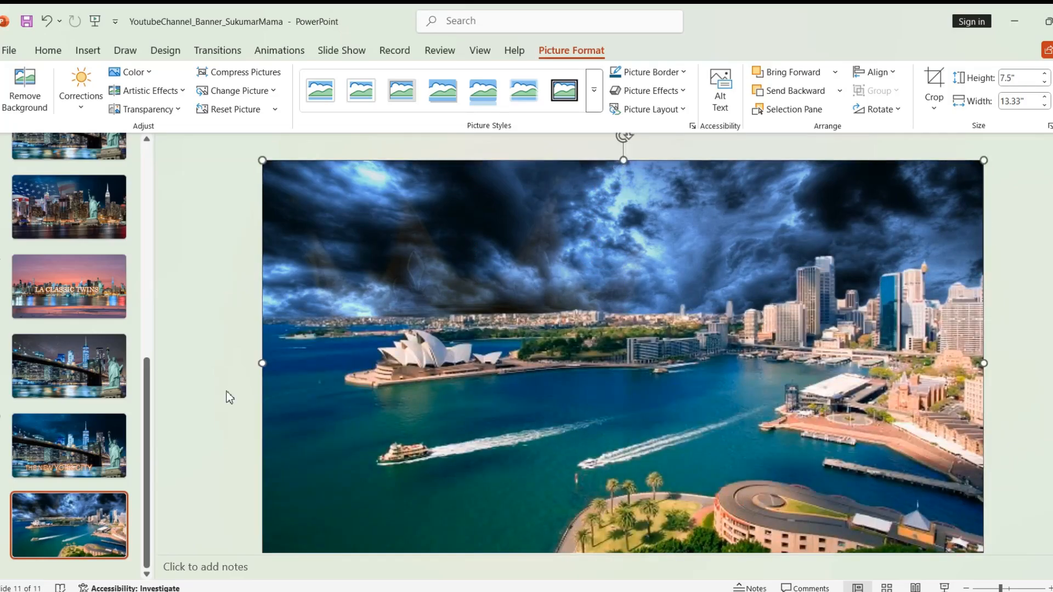
left_click(205, 410)
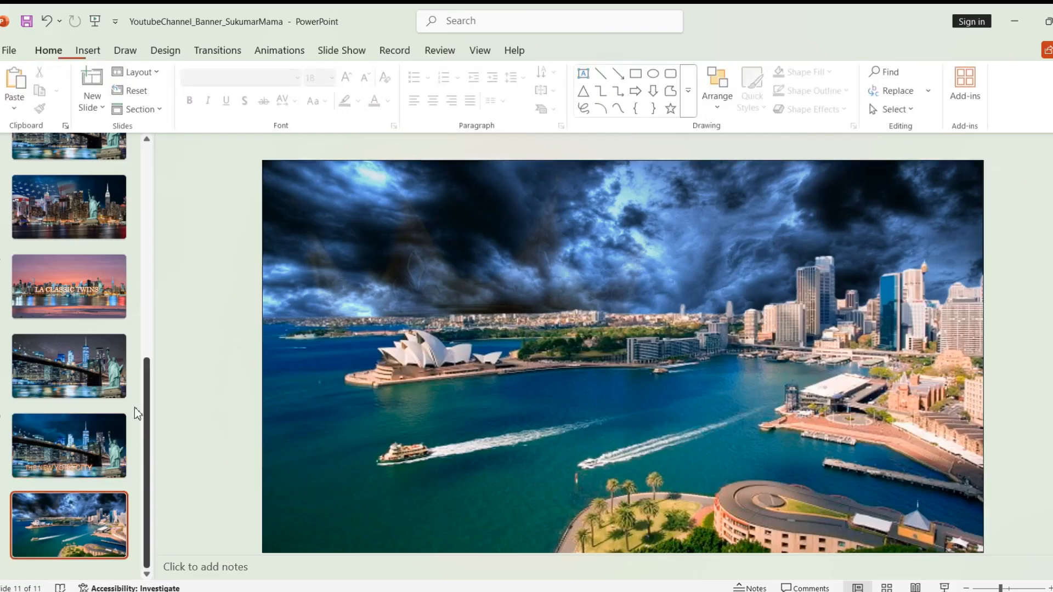
Step: Bring the Sydney Wallpaper Wide HD photo from Downloads onto the slide and stretch it edge to edge
left_click(342, 327)
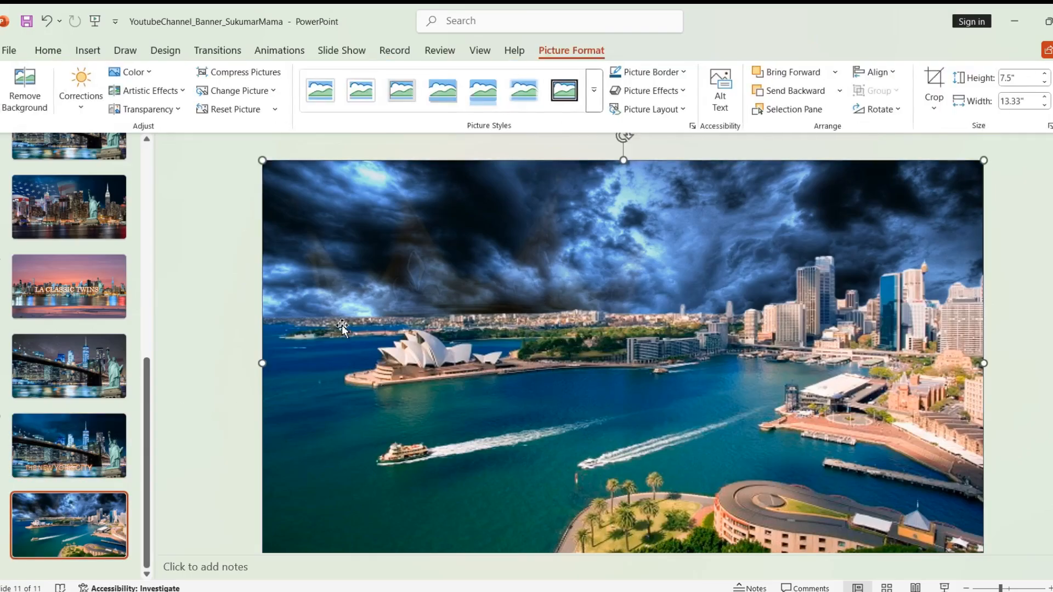
right_click(581, 347)
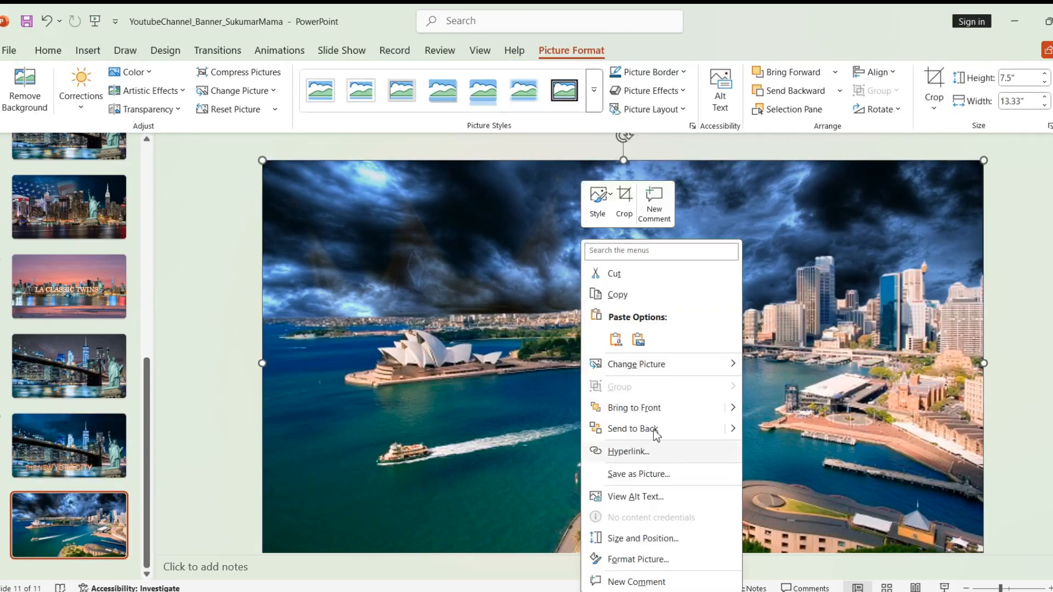
left_click(614, 273)
mouse_move(507, 587)
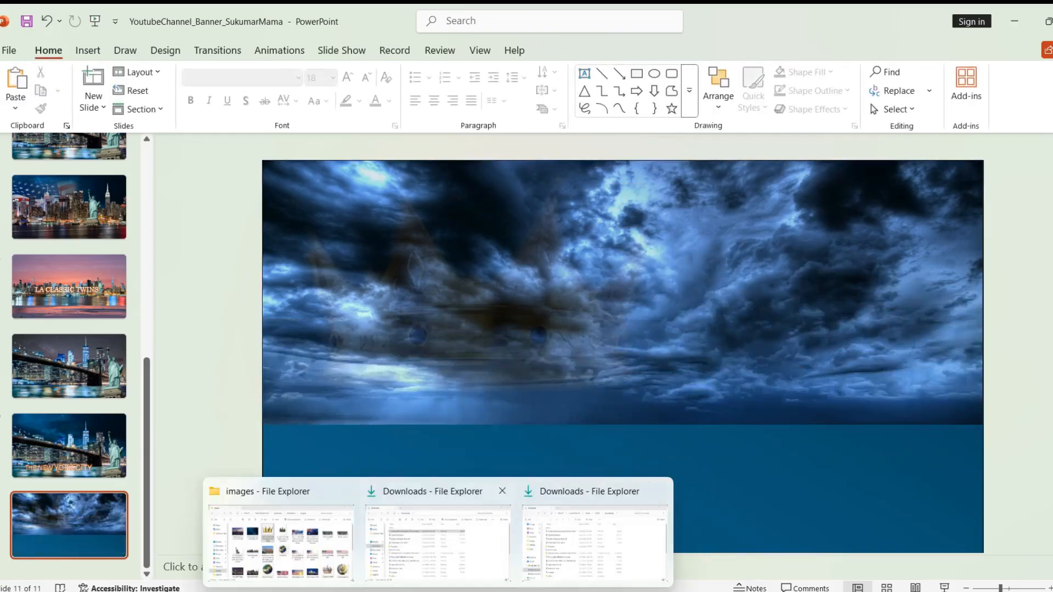
left_click(469, 552)
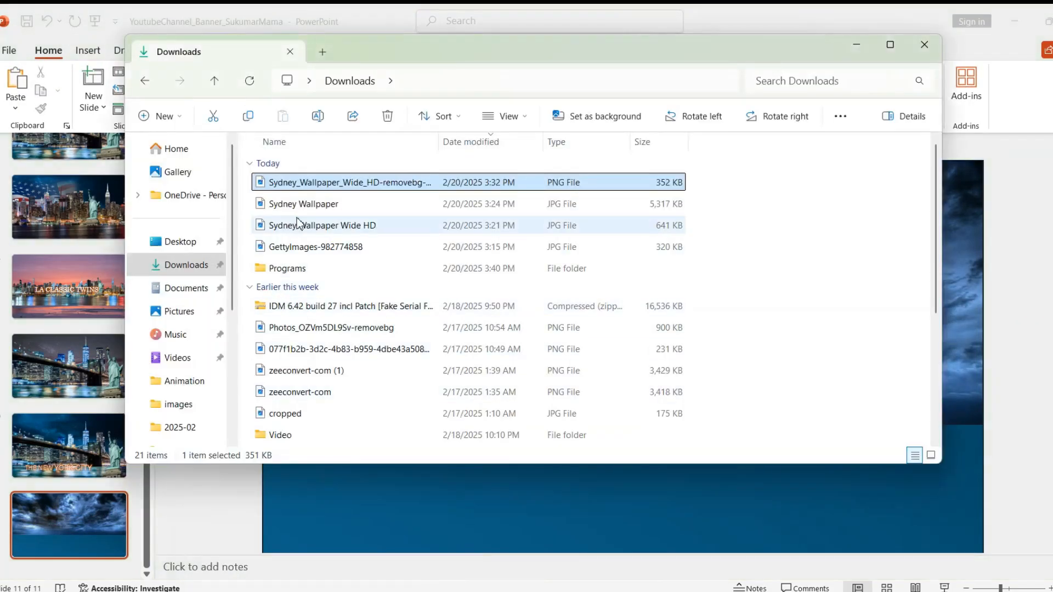
left_click_drag(321, 226, 583, 505)
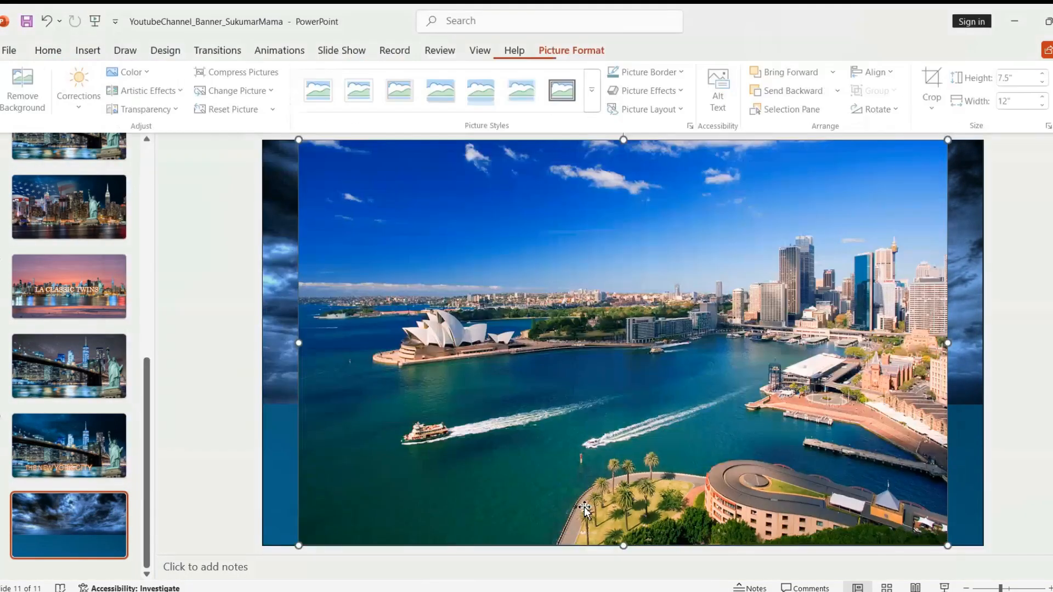
left_click_drag(300, 344, 262, 343)
left_click_drag(950, 345, 984, 344)
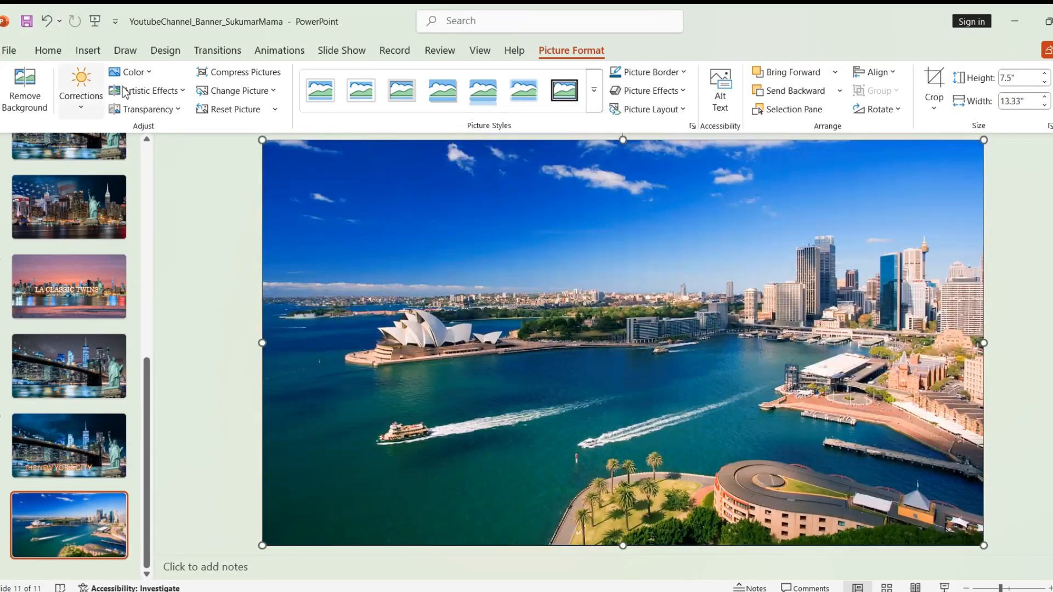
Step: Start background removal and mark the left harbour water and skyline beside the Opera House to keep
left_click(31, 97)
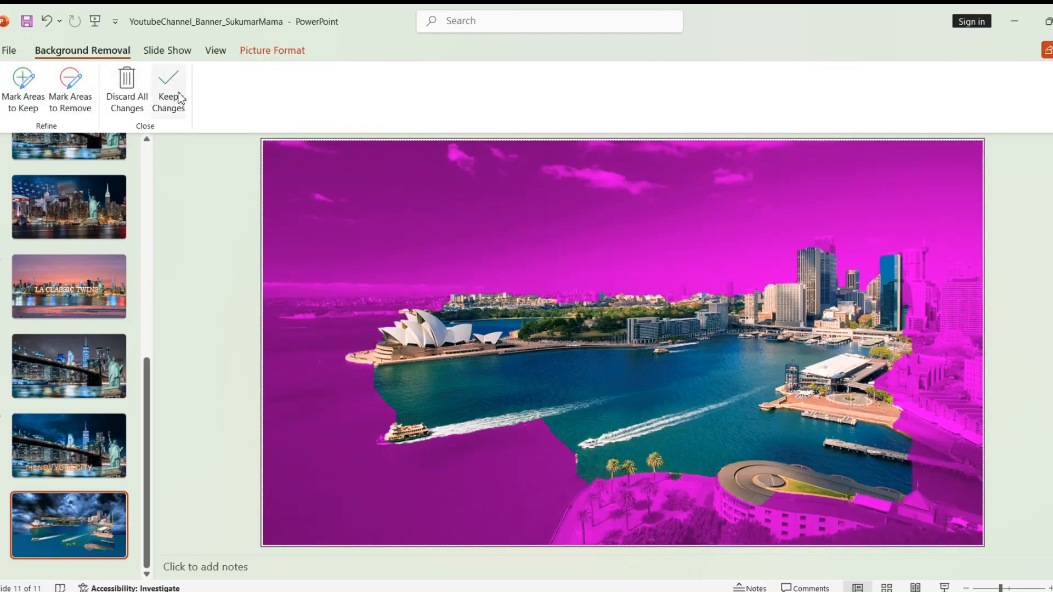
left_click(23, 90)
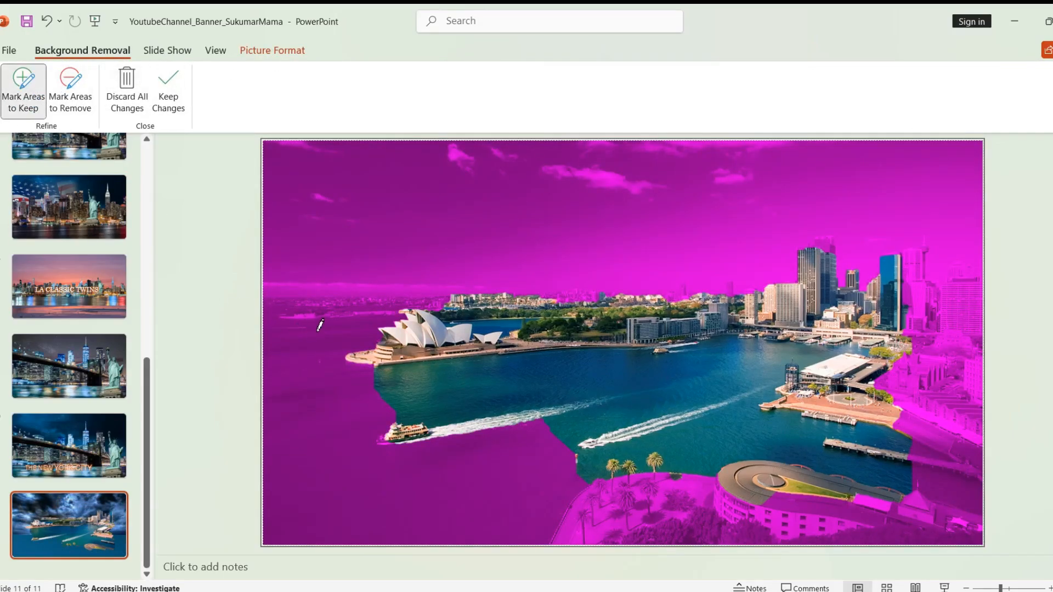
mouse_move(307, 343)
left_mouse_down()
mouse_move(307, 315)
mouse_move(341, 302)
left_mouse_up()
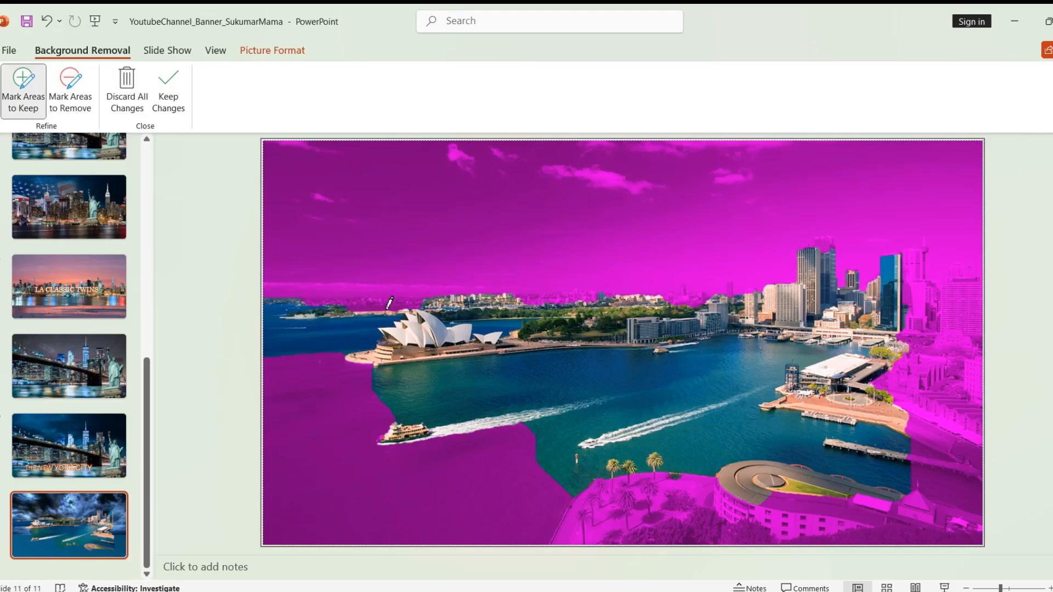
left_click_drag(324, 296, 311, 300)
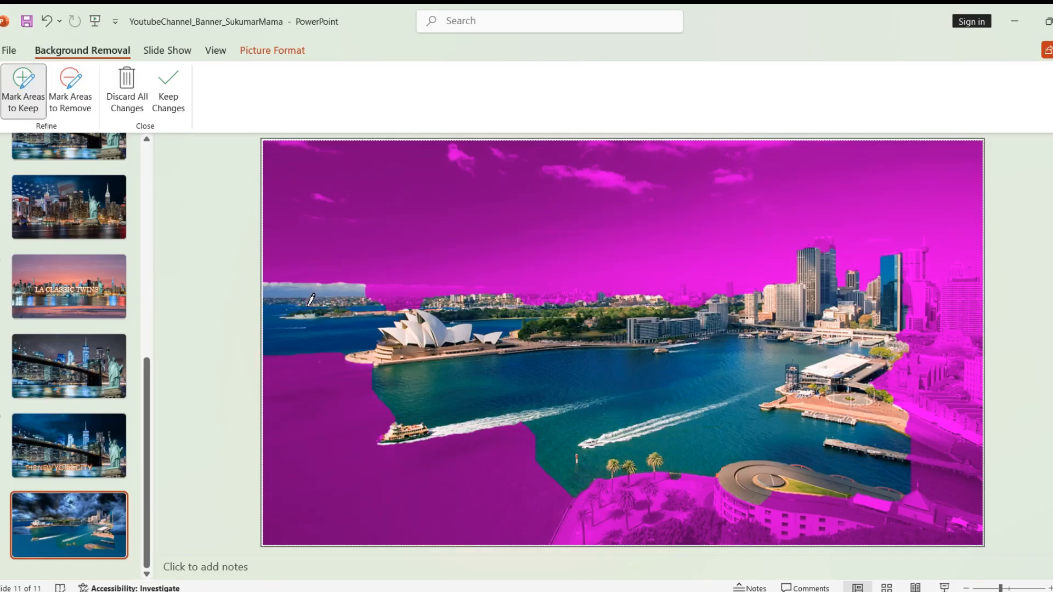
left_click_drag(395, 301, 491, 303)
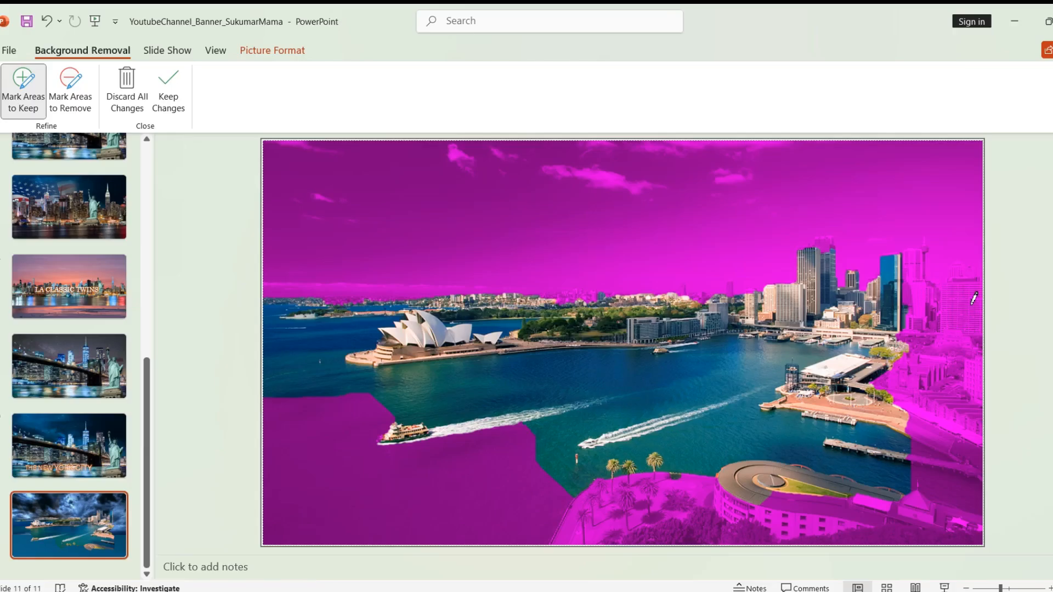
Step: Also keep the right-hand city buildings, middle harbour water and lower foreshore with palm trees
mouse_move(925, 289)
left_mouse_down()
mouse_move(976, 310)
mouse_move(968, 432)
left_mouse_up()
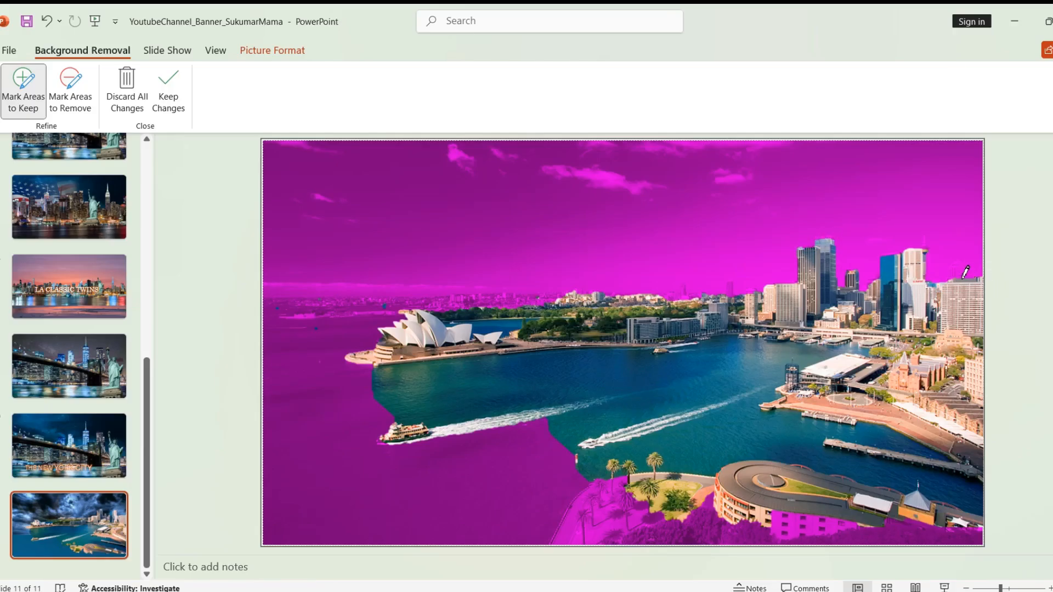
left_click_drag(960, 271, 958, 271)
left_click(970, 268)
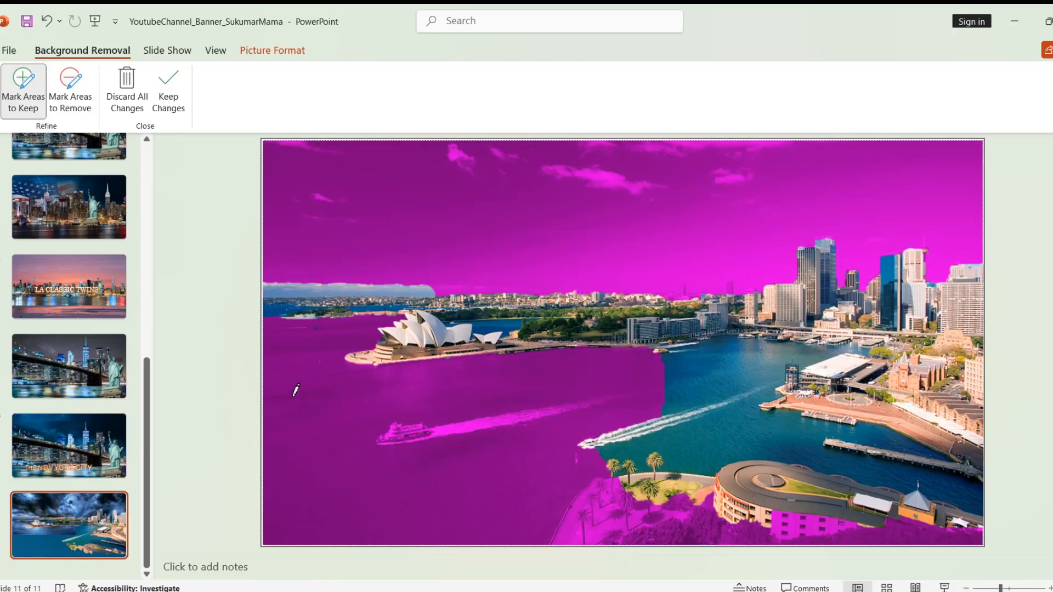
left_click_drag(296, 389, 406, 505)
left_click_drag(342, 329, 485, 497)
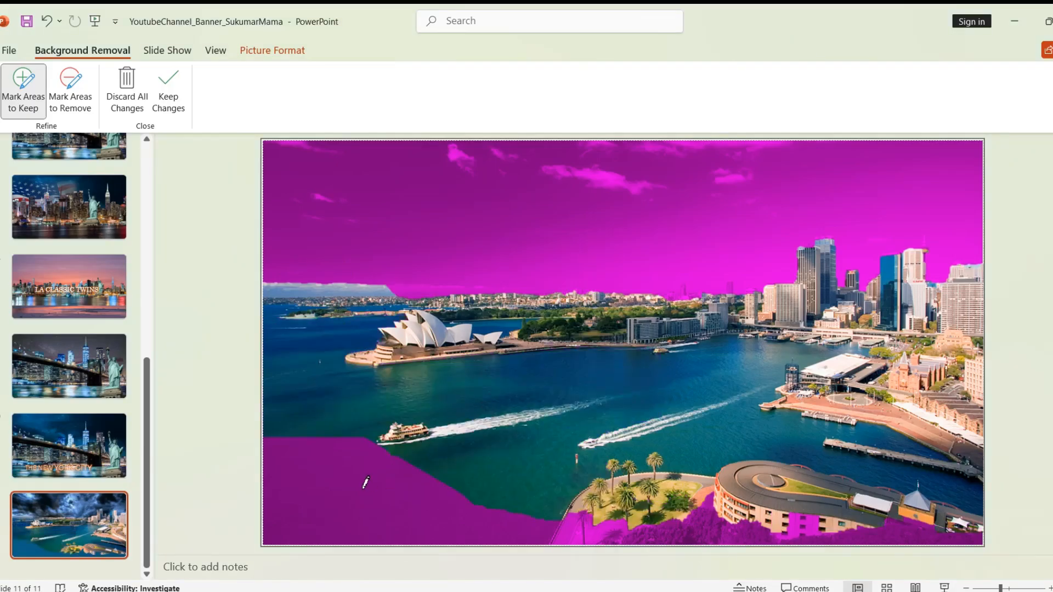
mouse_move(363, 486)
left_mouse_down()
mouse_move(753, 541)
mouse_move(964, 539)
left_mouse_up()
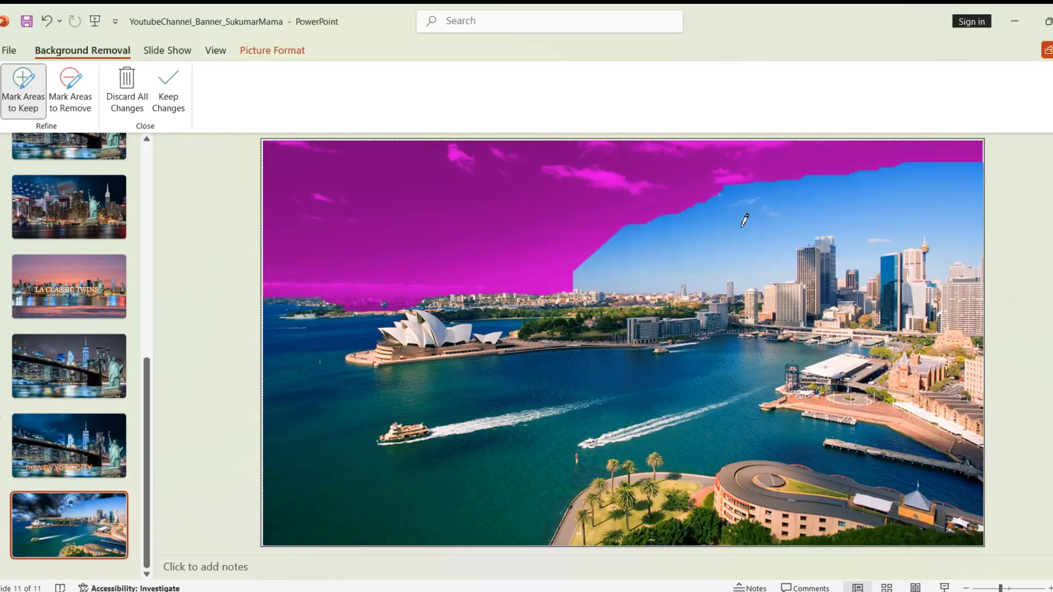
Step: Mark the remaining upper-right blue sky for removal and keep the changes, revealing the stormy clouds
left_click(71, 89)
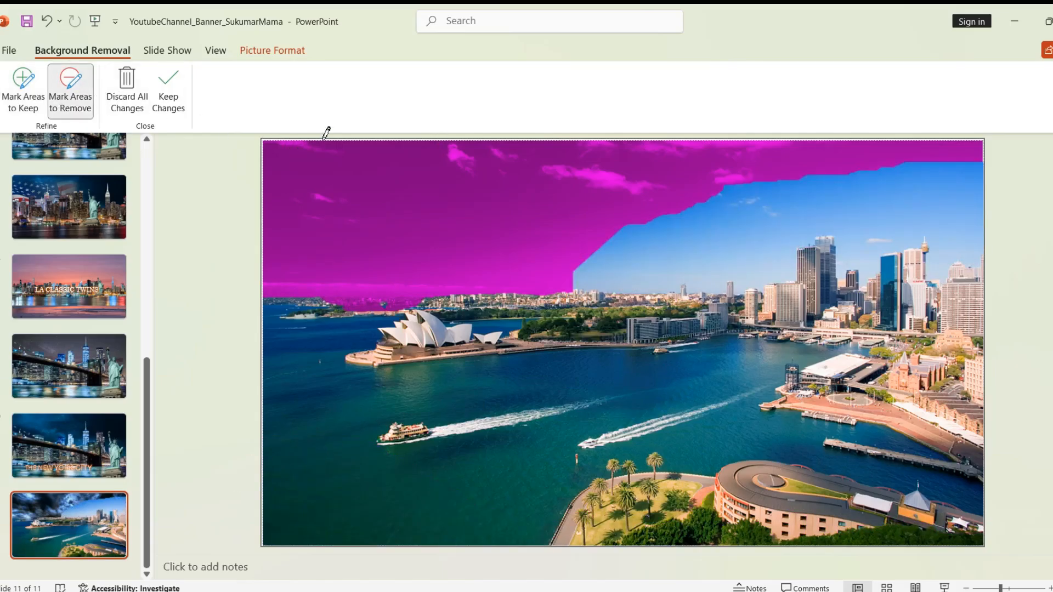
left_click_drag(842, 205, 522, 221)
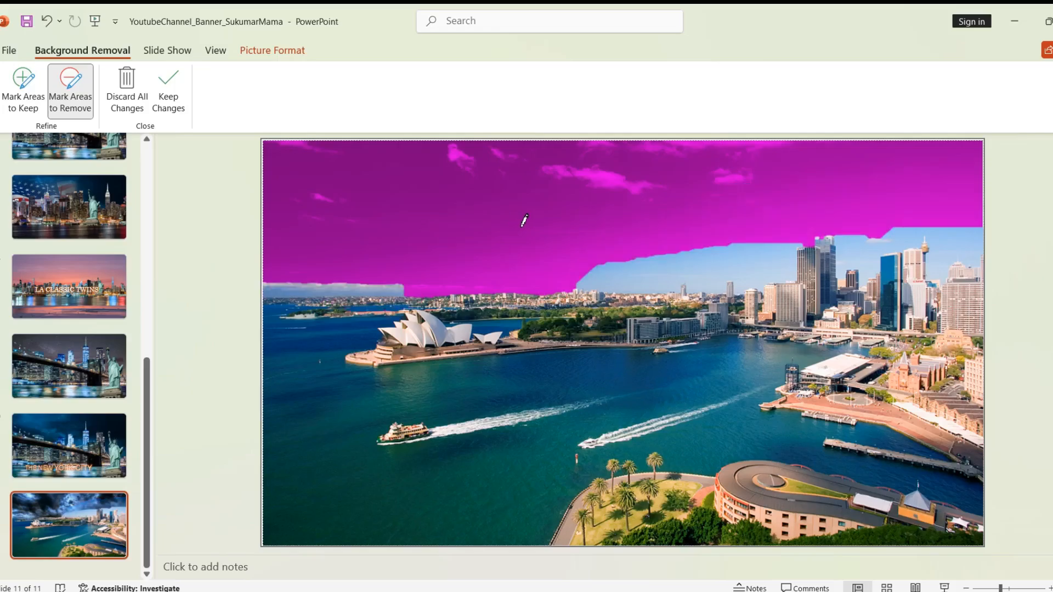
left_click(658, 270)
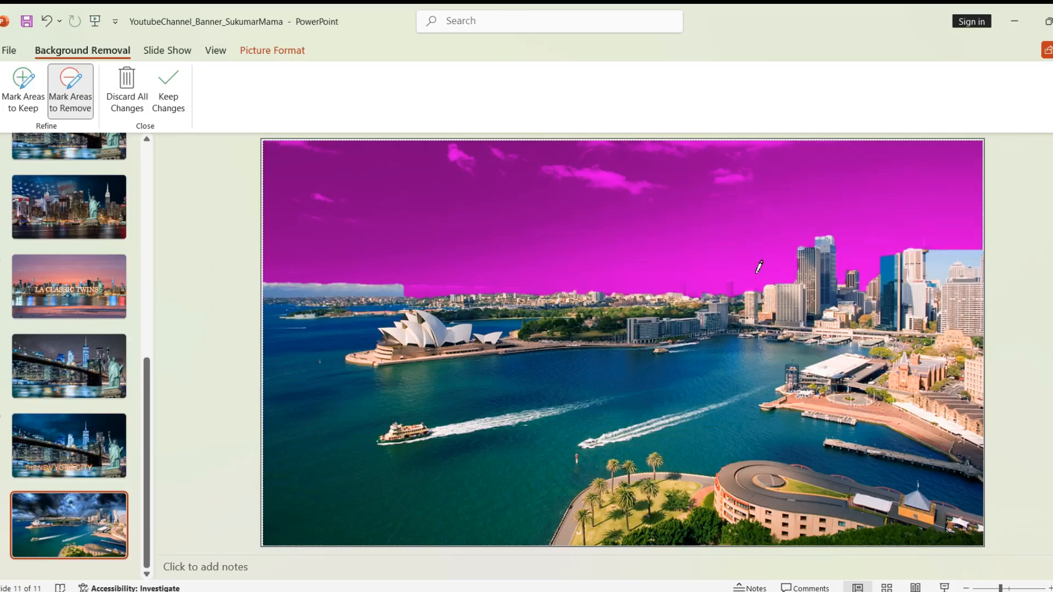
left_click(939, 271)
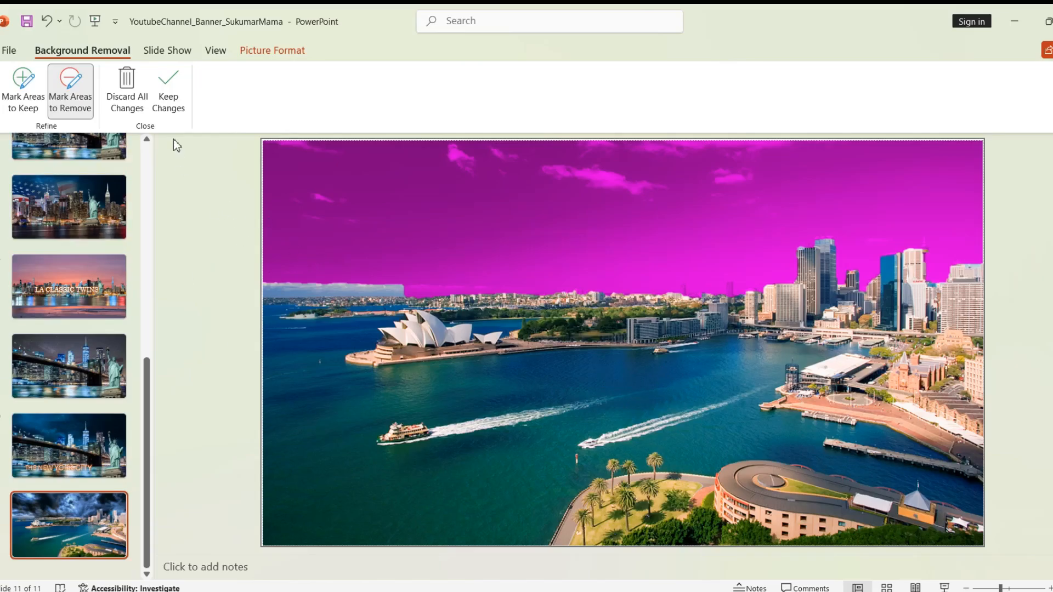
left_click(168, 90)
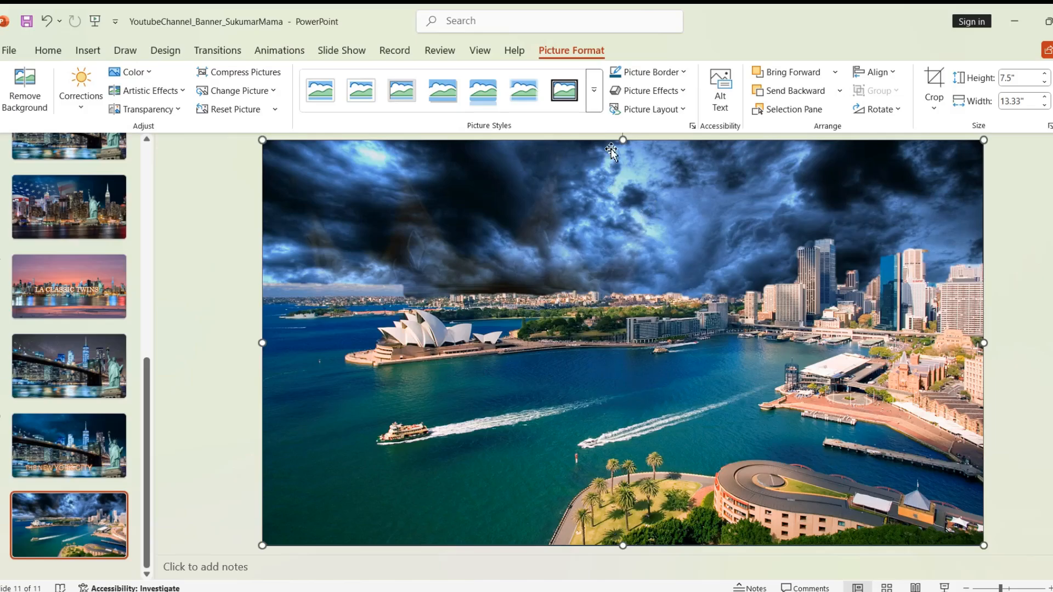
left_click(242, 546)
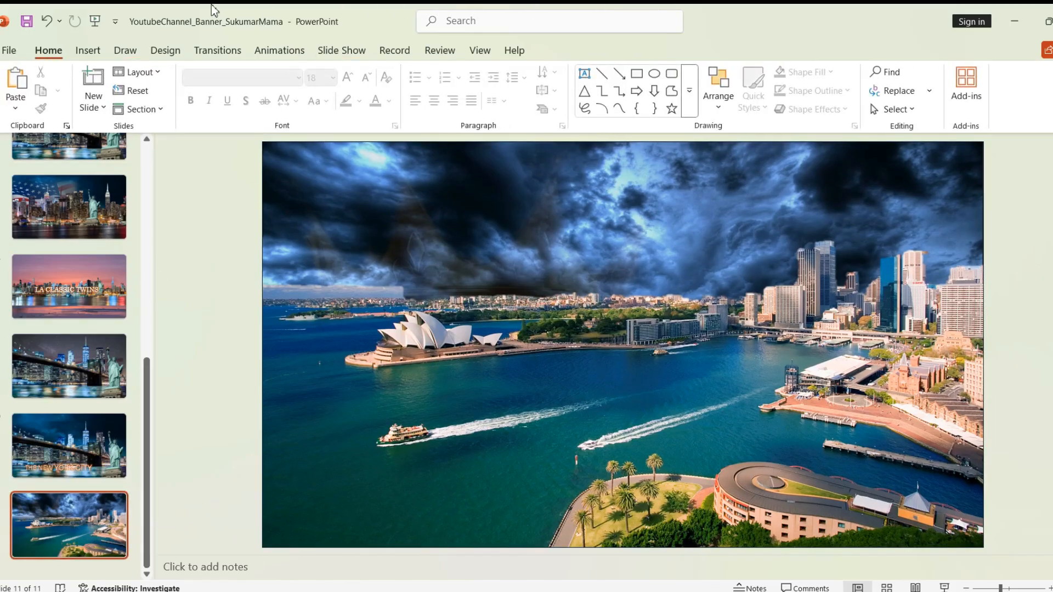
left_click(88, 51)
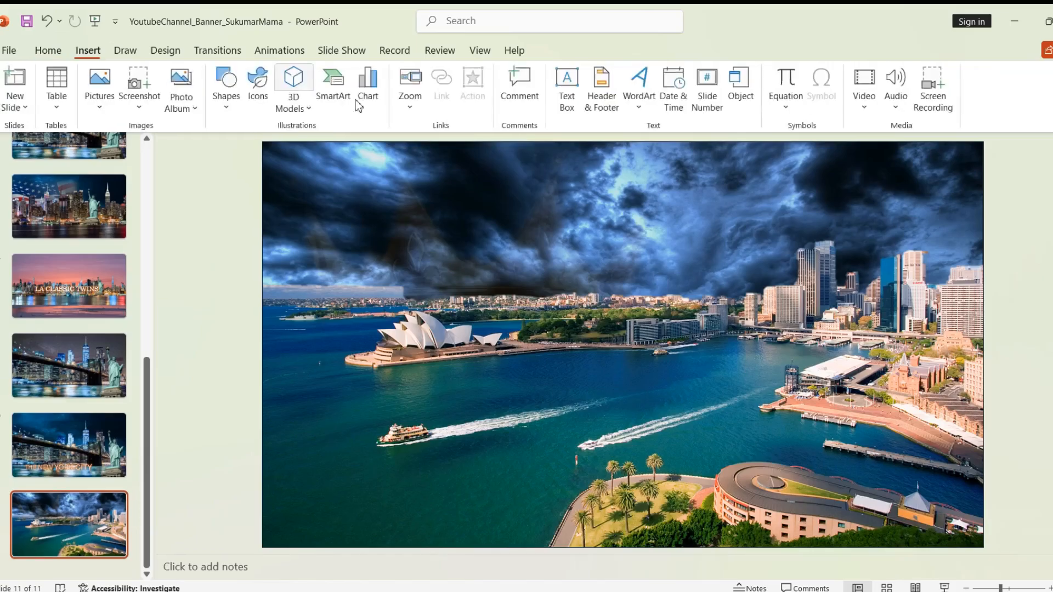
left_click(258, 99)
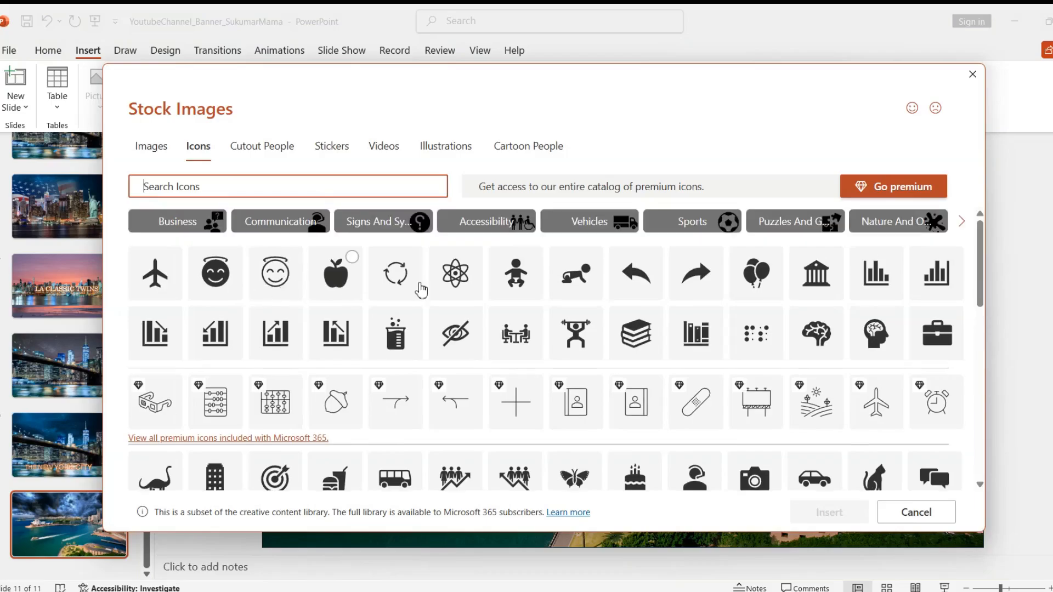
scroll(603, 310, "down", 5)
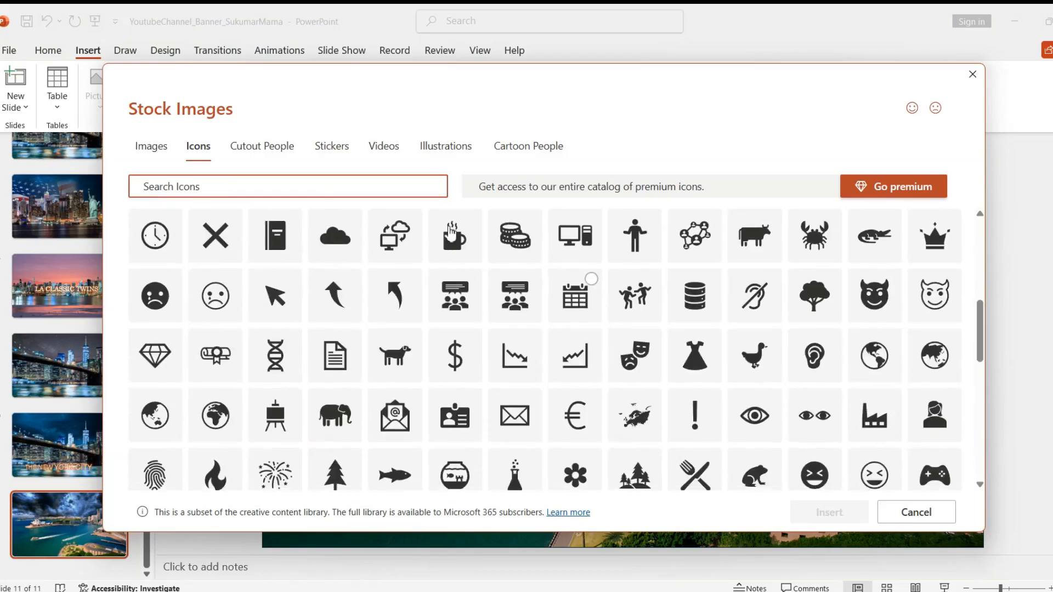
left_click(269, 153)
left_click(314, 153)
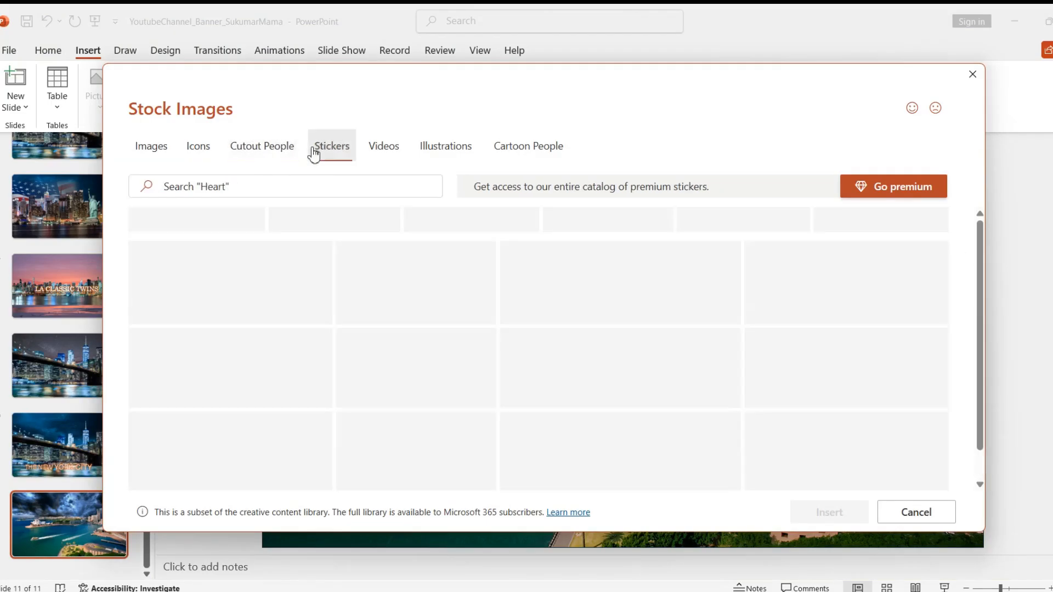
left_click(417, 151)
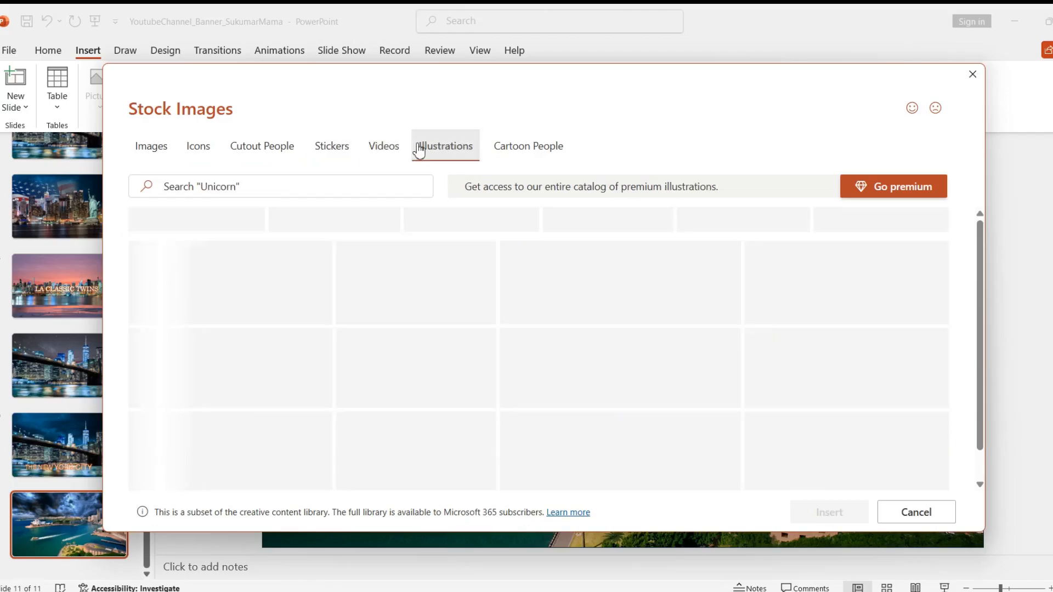
left_click(385, 153)
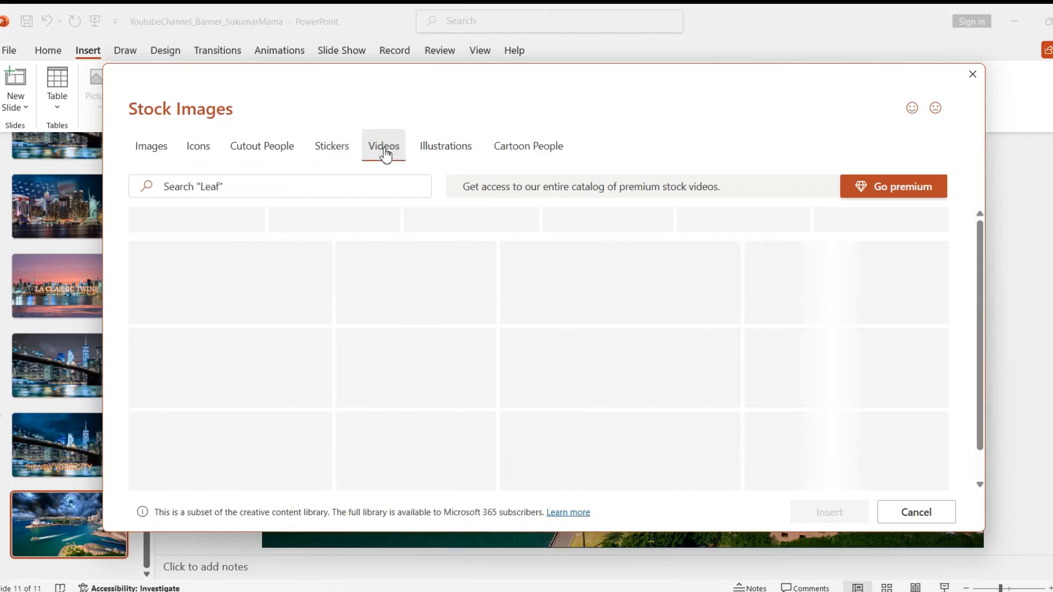
left_click(972, 75)
left_click(466, 410)
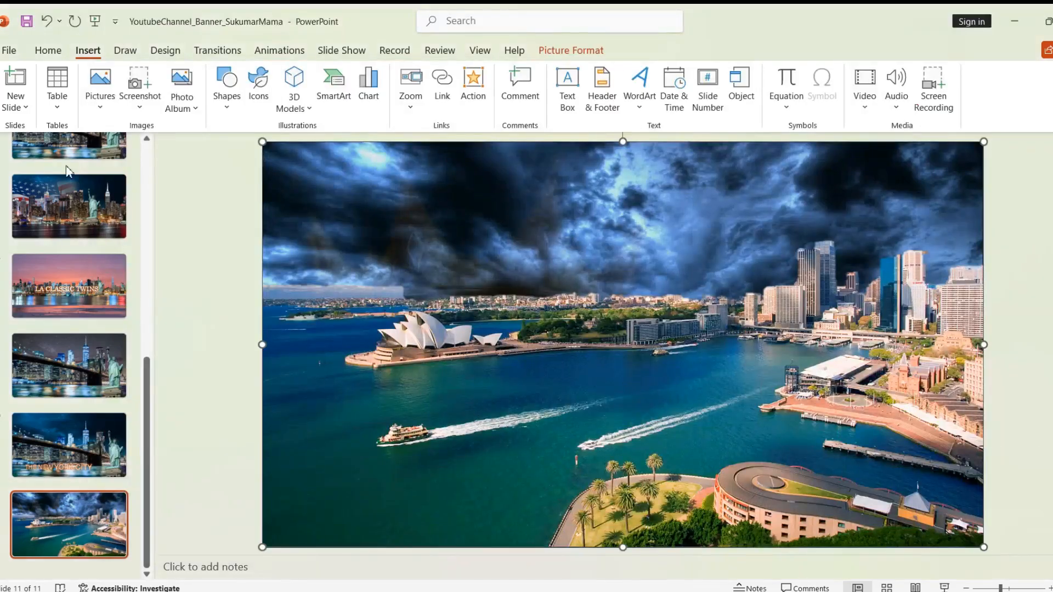
Step: Insert a WordArt text box in the pink reflected style
left_click(640, 107)
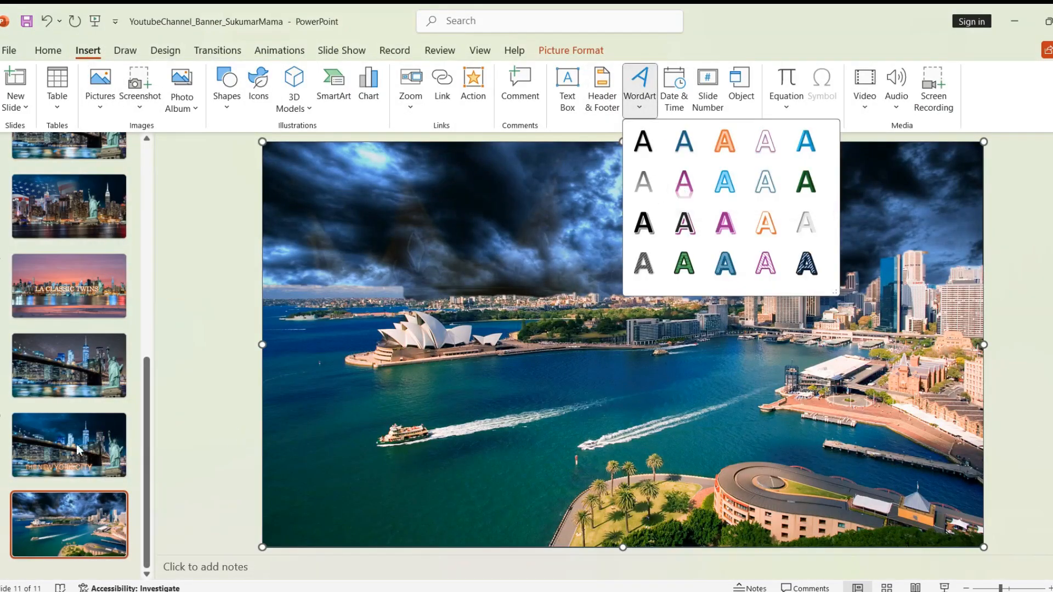
left_click(684, 182)
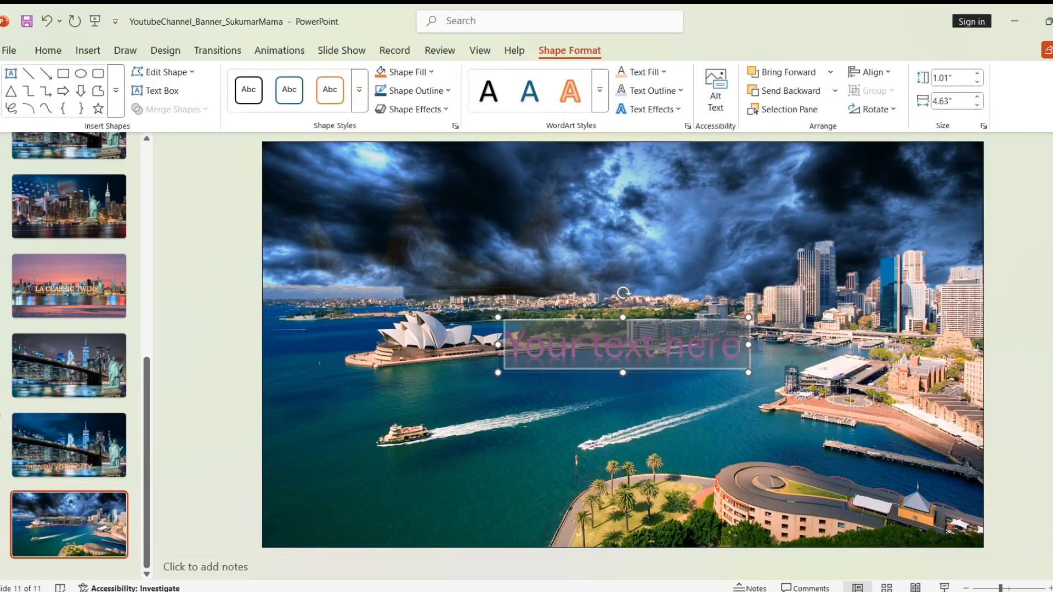
left_click(738, 346)
Step: Replace the placeholder with 'The City Of Dream' and move it down-left onto the harbour
key("BackSpace")
key("BackSpace")
key("BackSpace")
key("BackSpace")
key("BackSpace")
key("BackSpace")
key("BackSpace")
key("BackSpace")
key("BackSpace")
key("BackSpace")
key("BackSpace")
key("BackSpace")
key("BackSpace")
key("BackSpace")
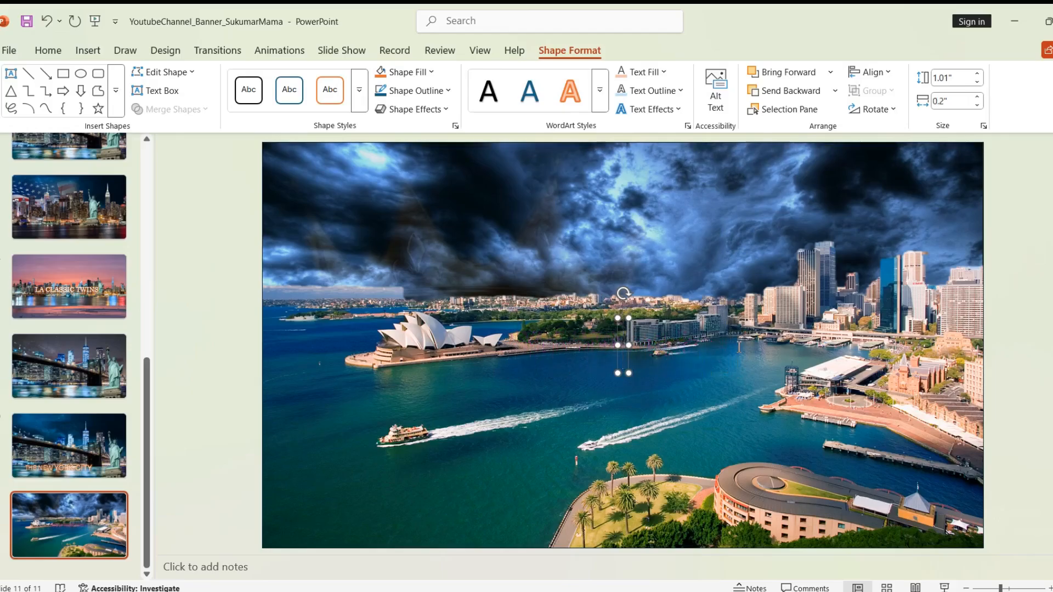
type("th")
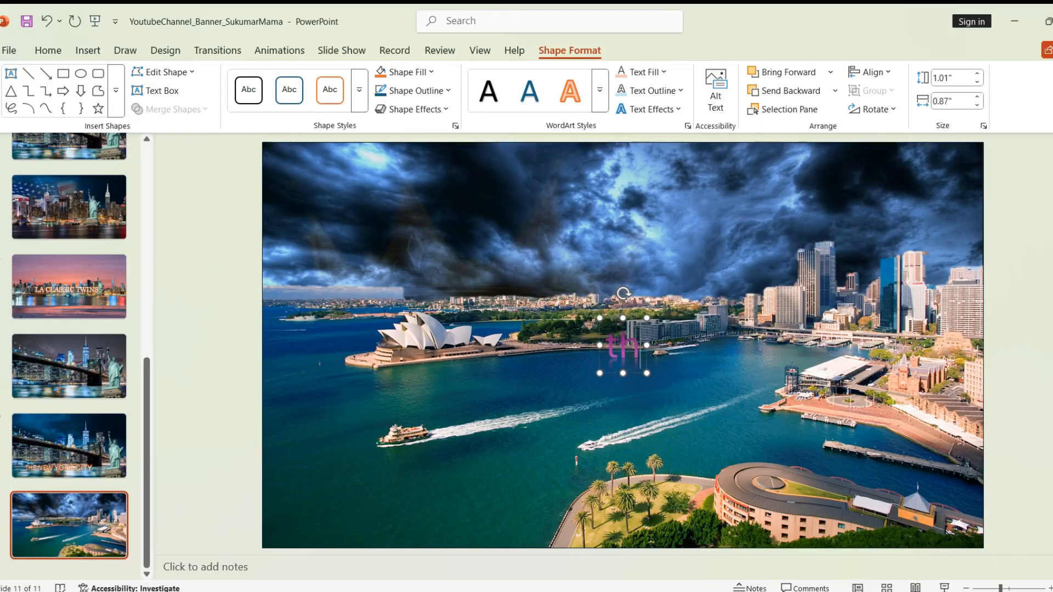
key("BackSpace")
key("BackSpace")
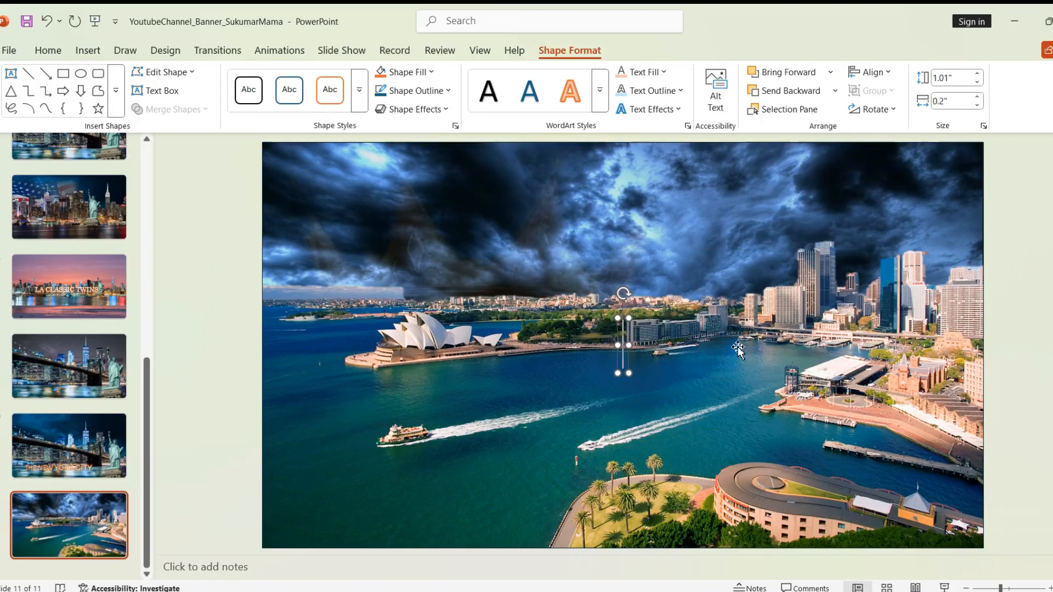
type("t")
key("BackSpace")
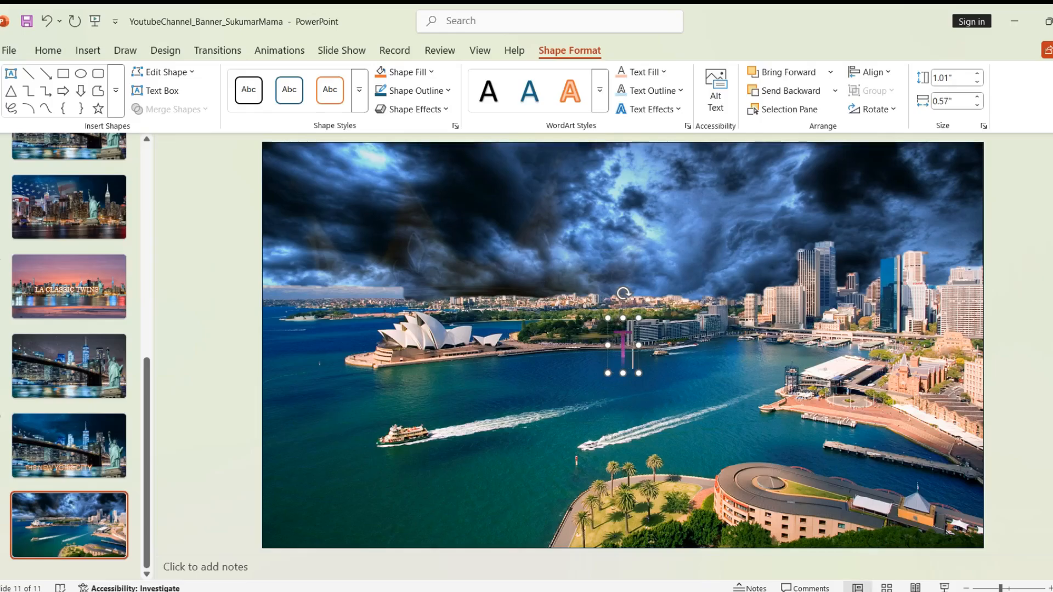
type("The C")
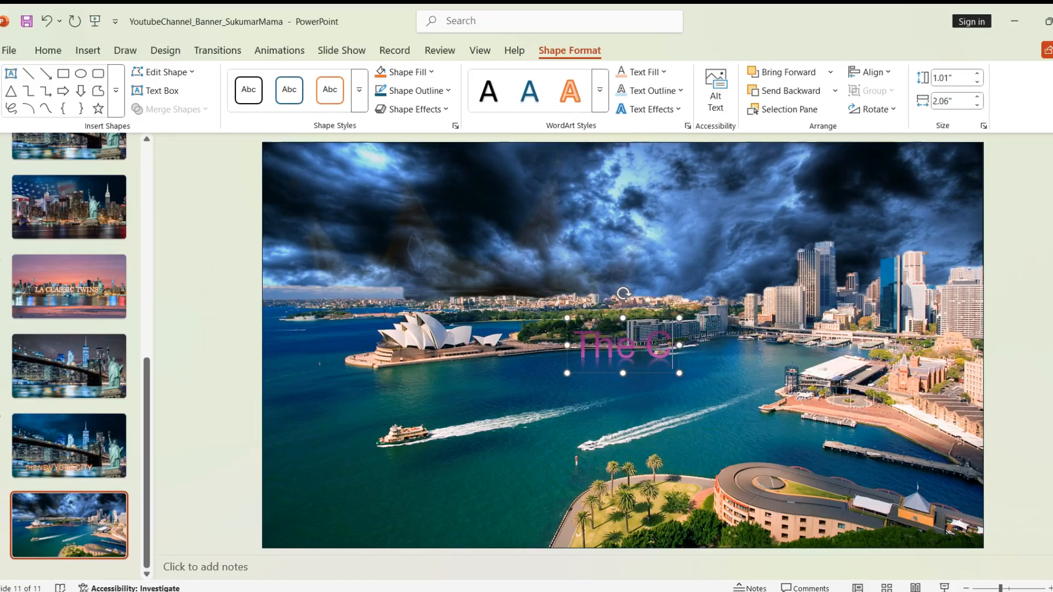
type("it")
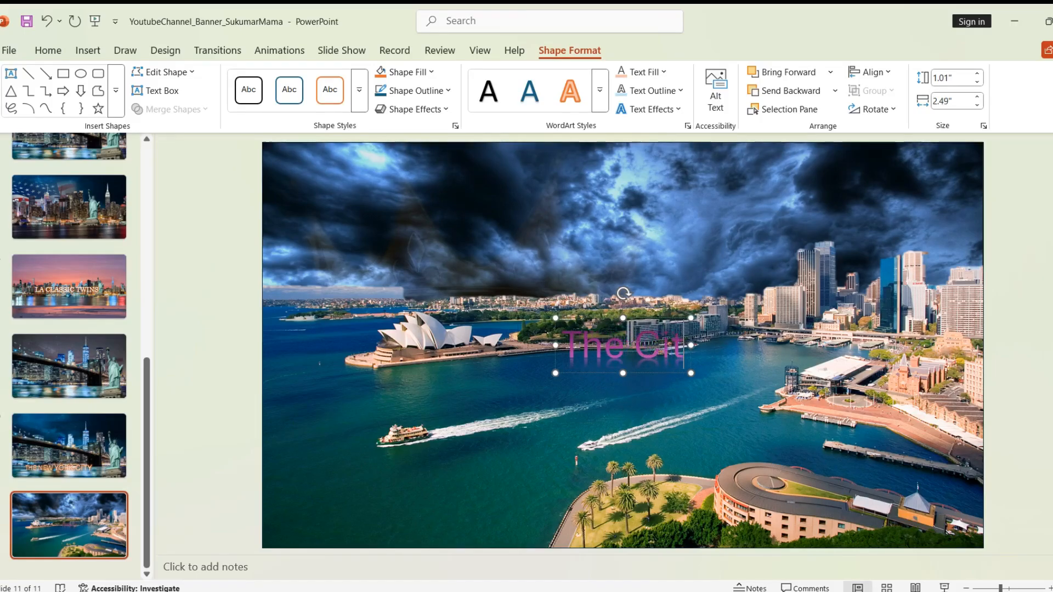
type("y Of Drea")
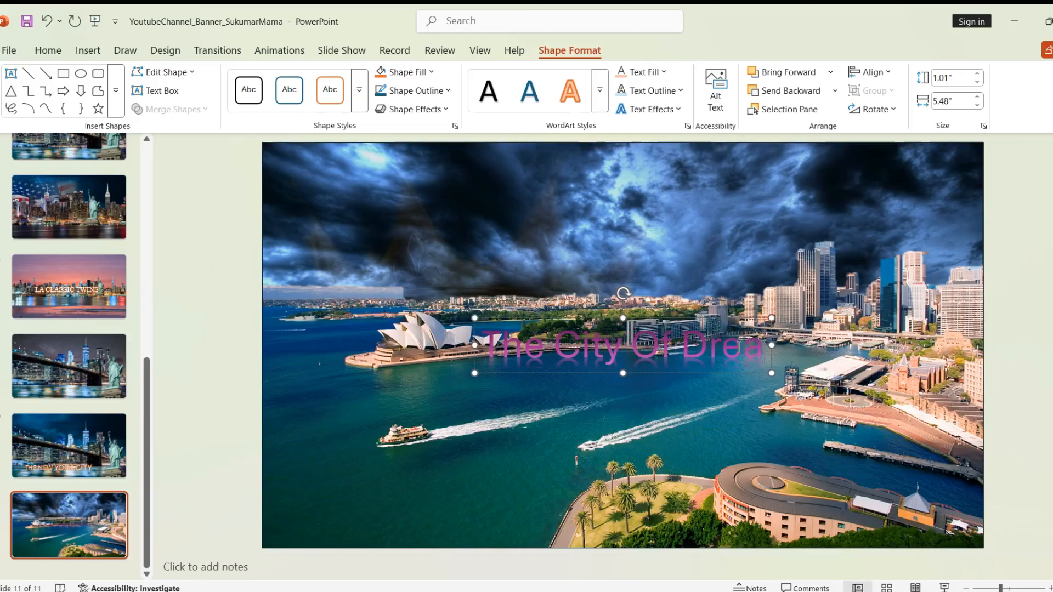
type("m")
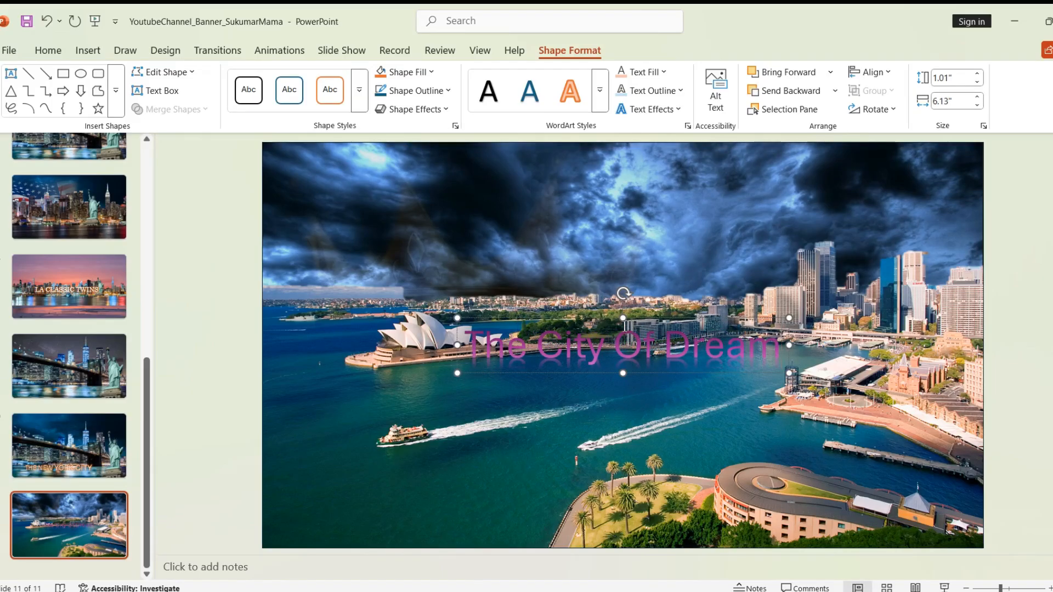
left_click_drag(612, 320, 573, 347)
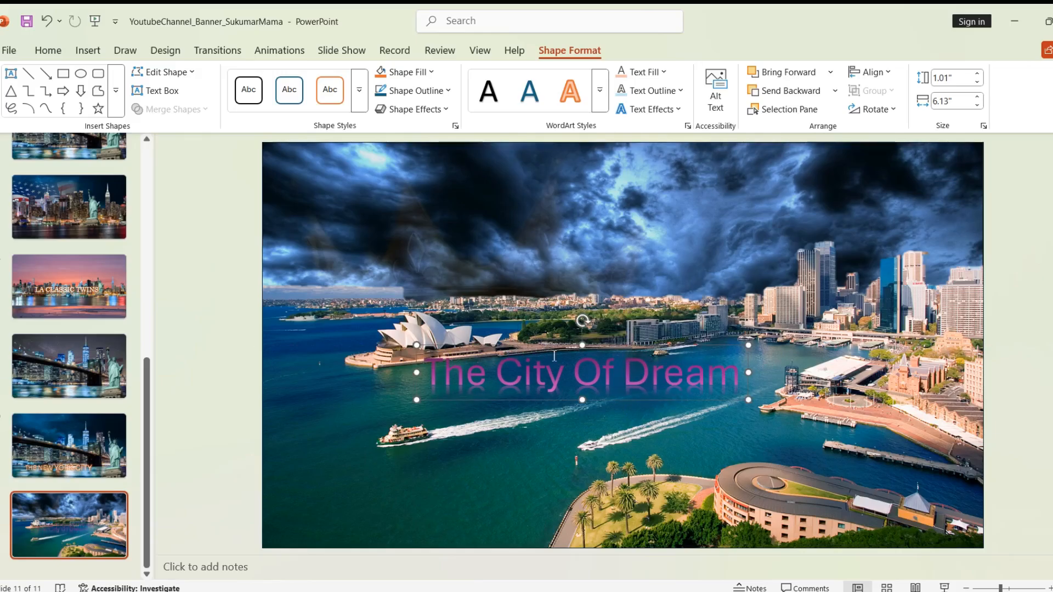
left_click_drag(433, 370, 698, 374)
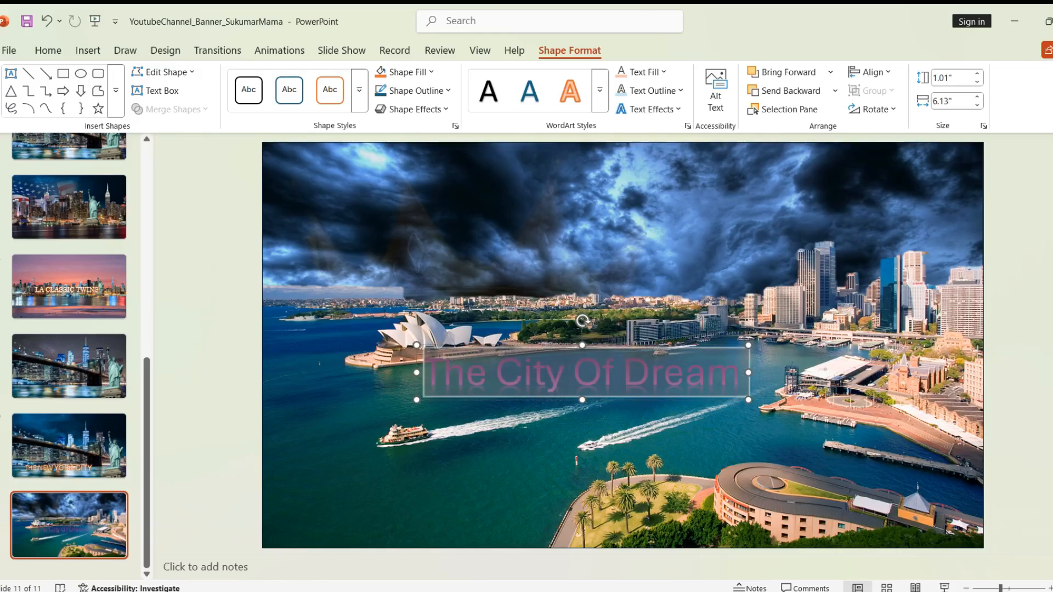
Step: Enlarge the title from 54 to 66 pt and shift it left beneath the Opera House
left_click(43, 53)
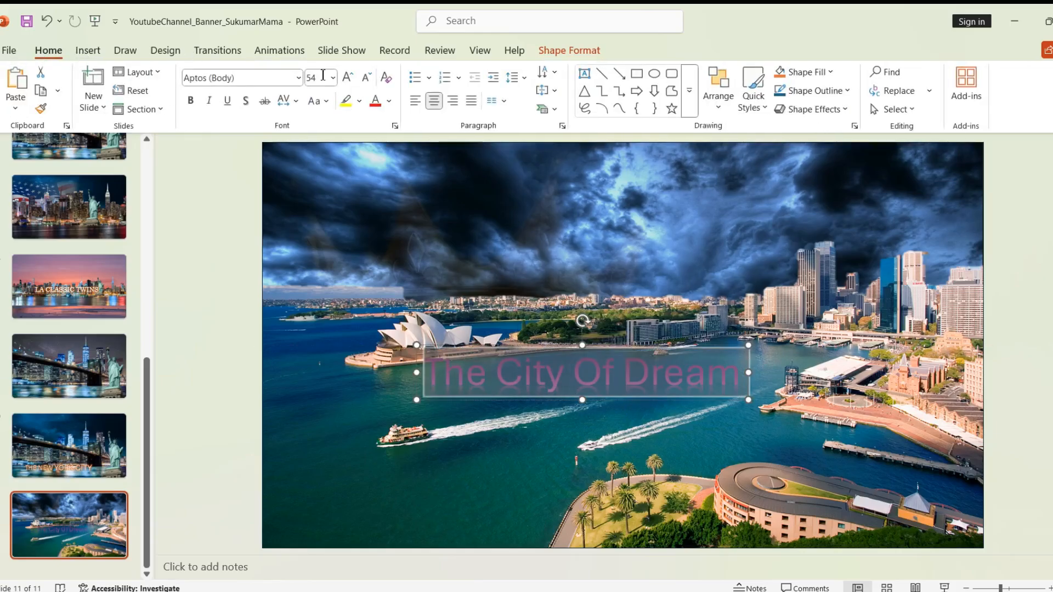
left_click(348, 78)
left_click(348, 78)
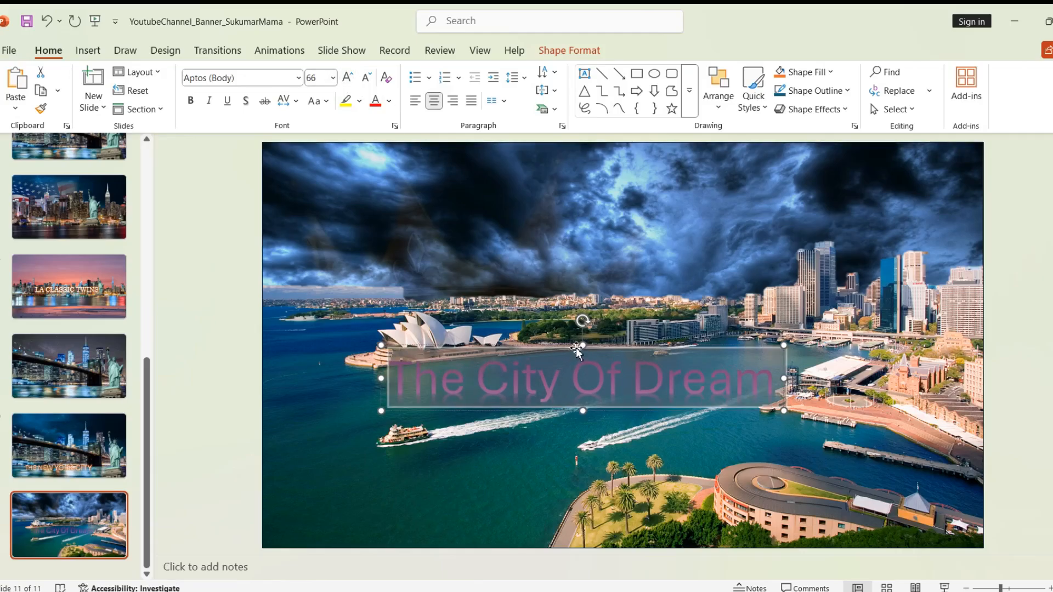
left_click_drag(576, 348, 509, 347)
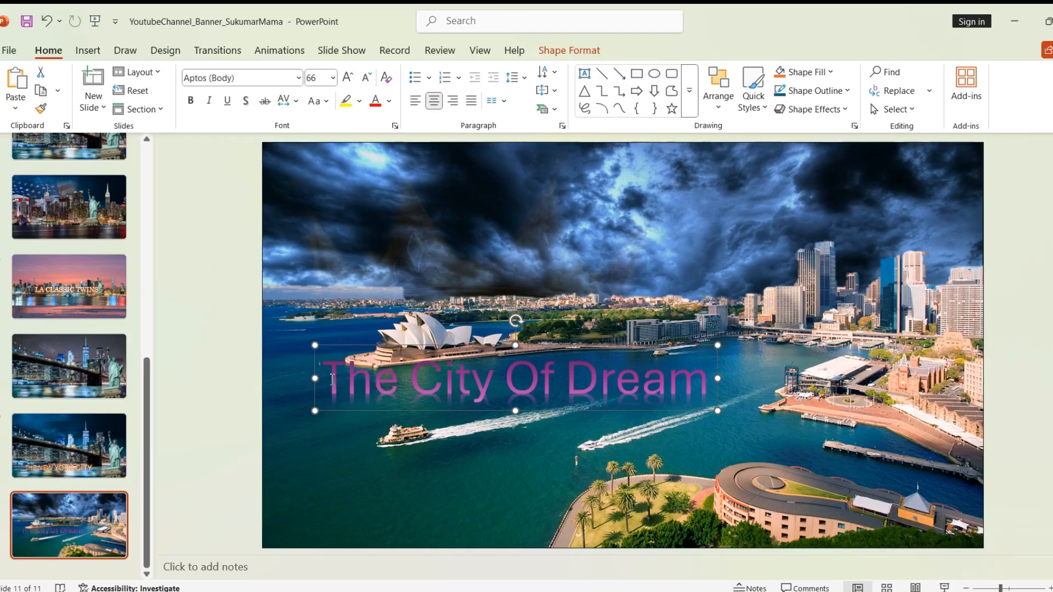
left_click_drag(332, 379, 710, 384)
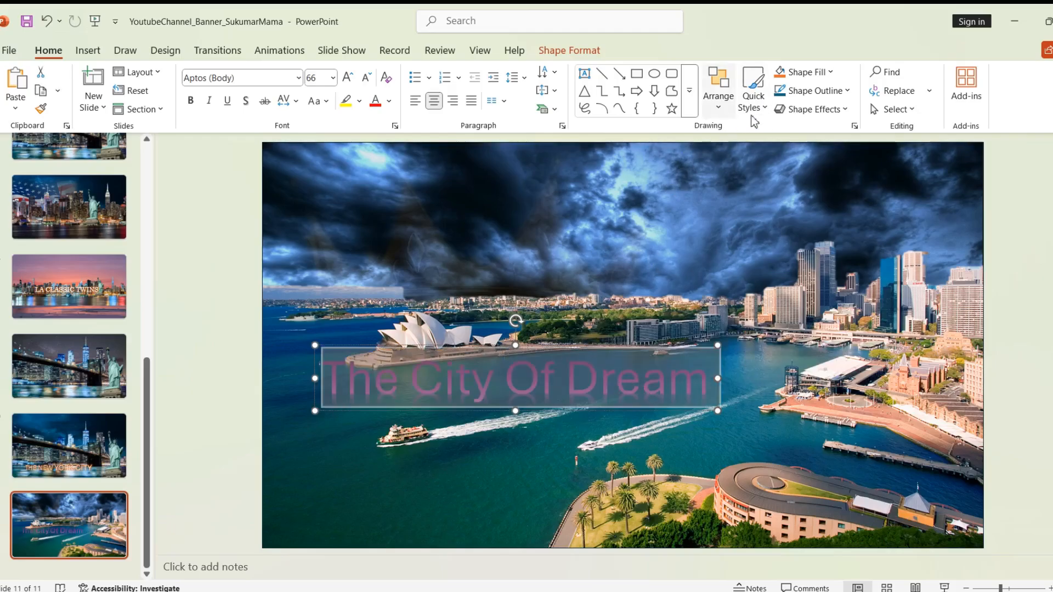
left_click(568, 50)
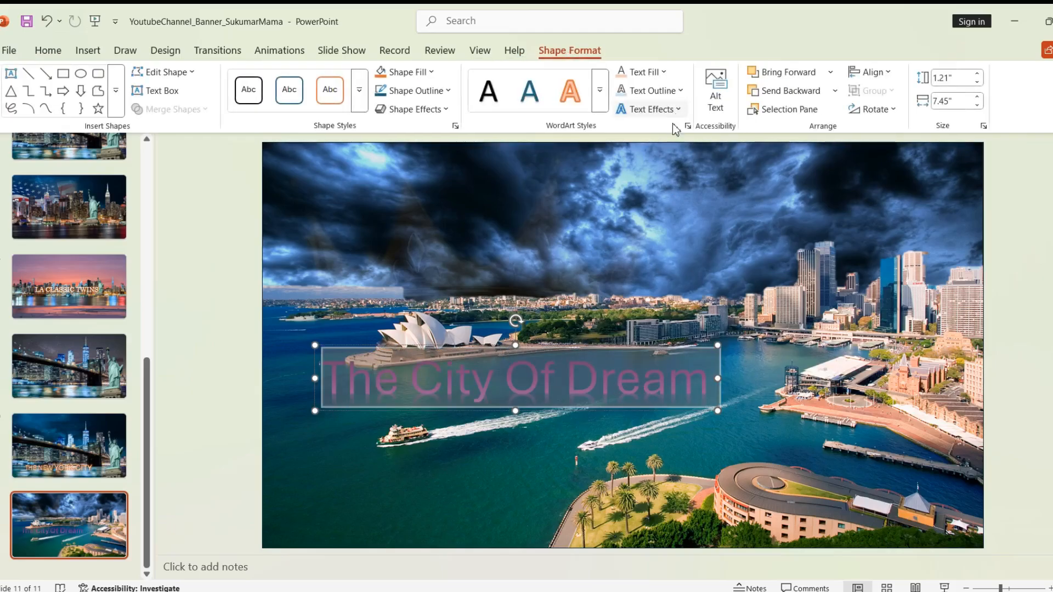
Step: Apply the 18 pt Dark Teal, Accent color 1 glow to 'The City Of Dream' lettering
left_click(675, 110)
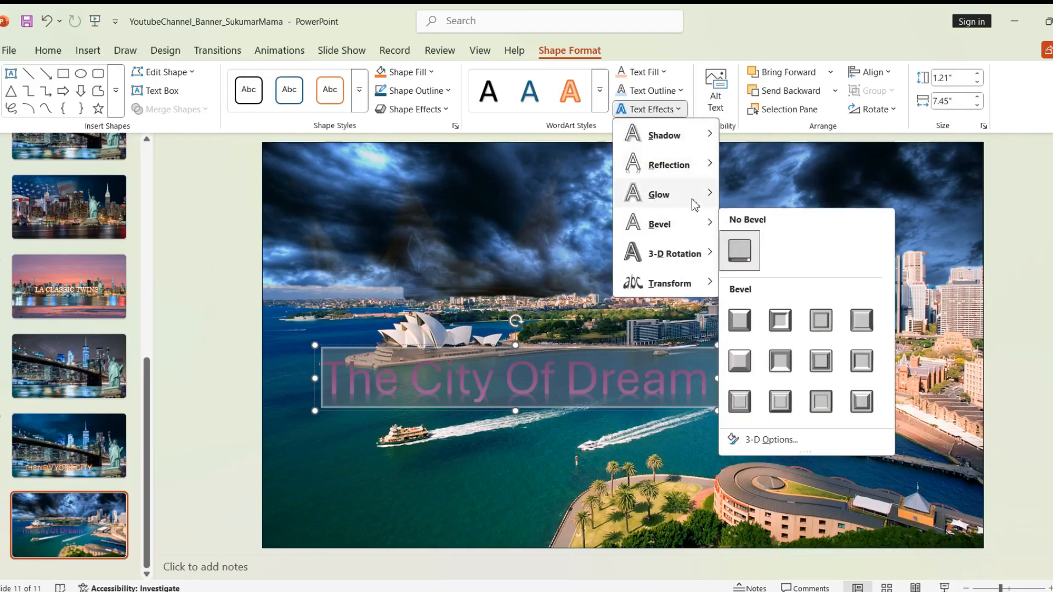
mouse_move(695, 205)
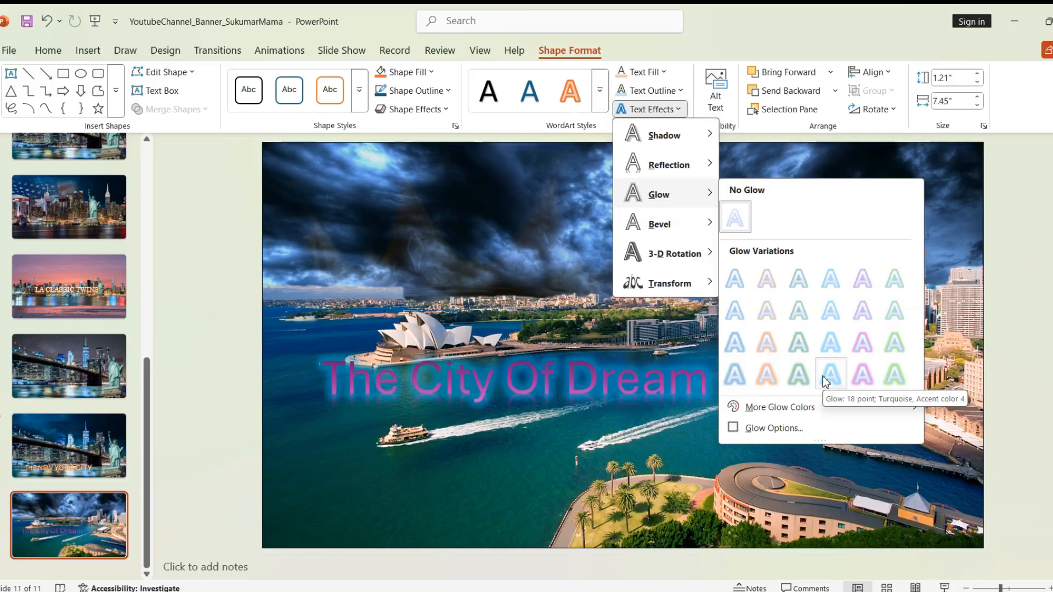
left_click(733, 375)
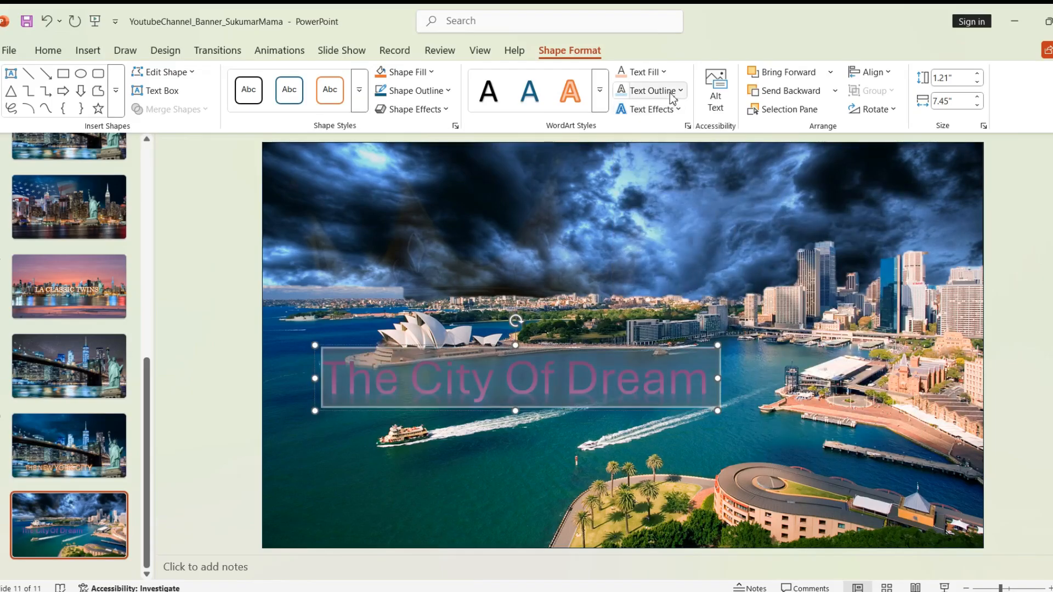
Step: Add the first reflection variation beneath the 'The City Of Dream' title
left_click(433, 94)
left_click(437, 93)
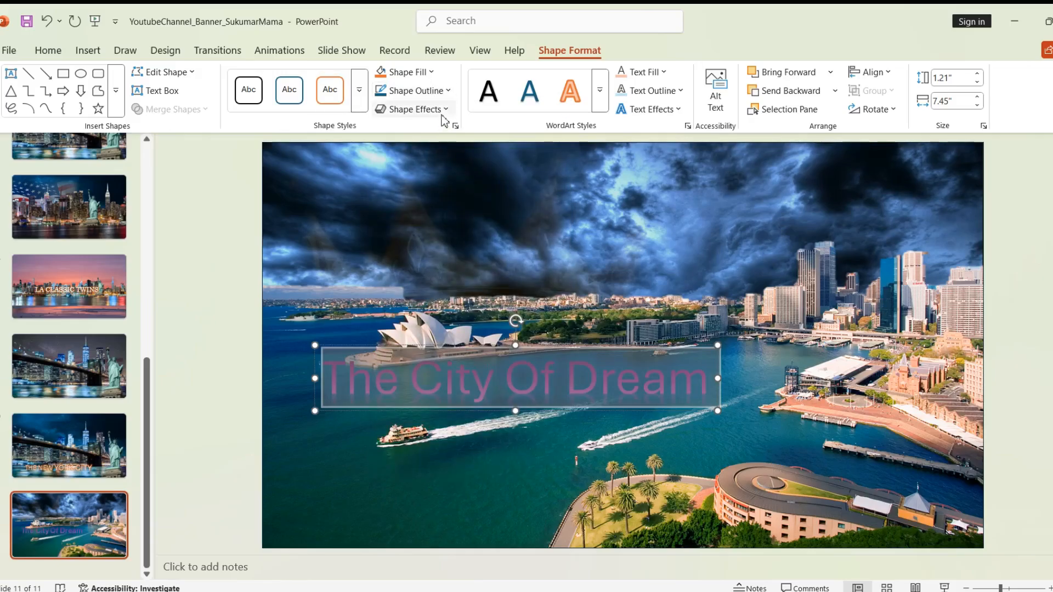
left_click(442, 108)
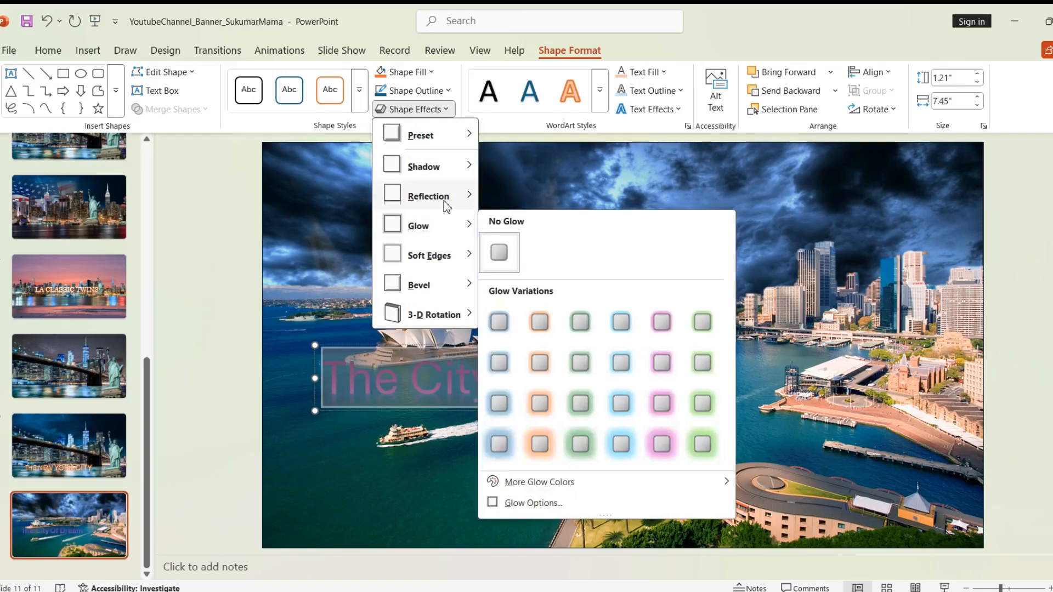
mouse_move(446, 204)
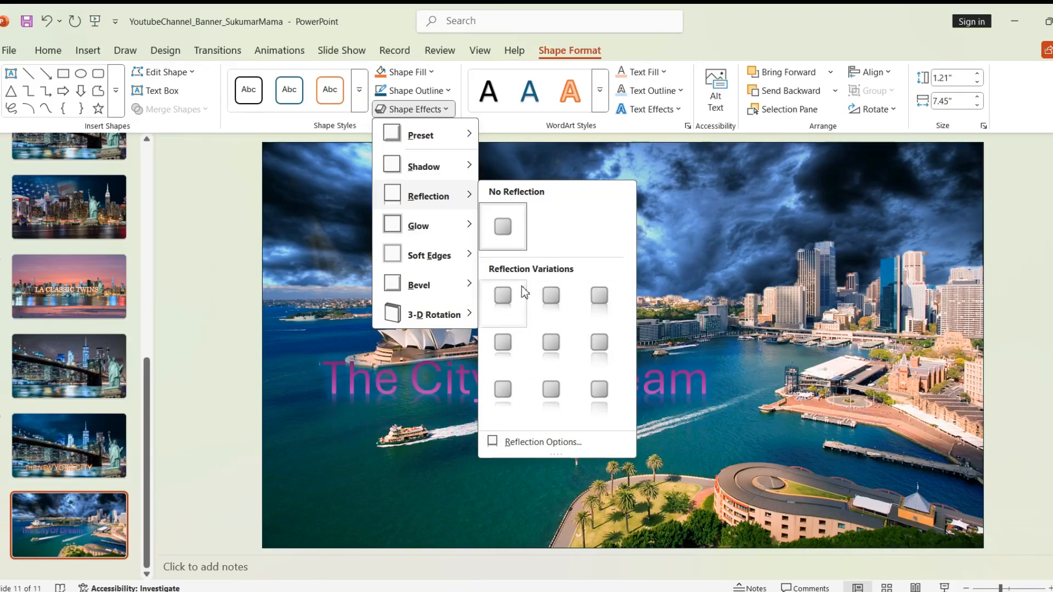
left_click(543, 295)
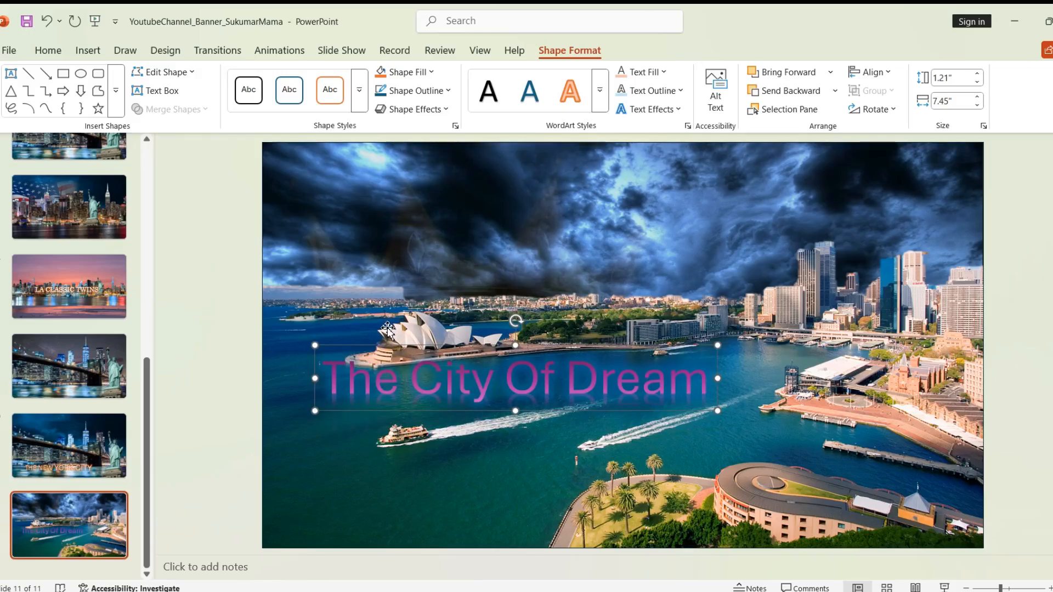
left_click_drag(323, 381, 718, 381)
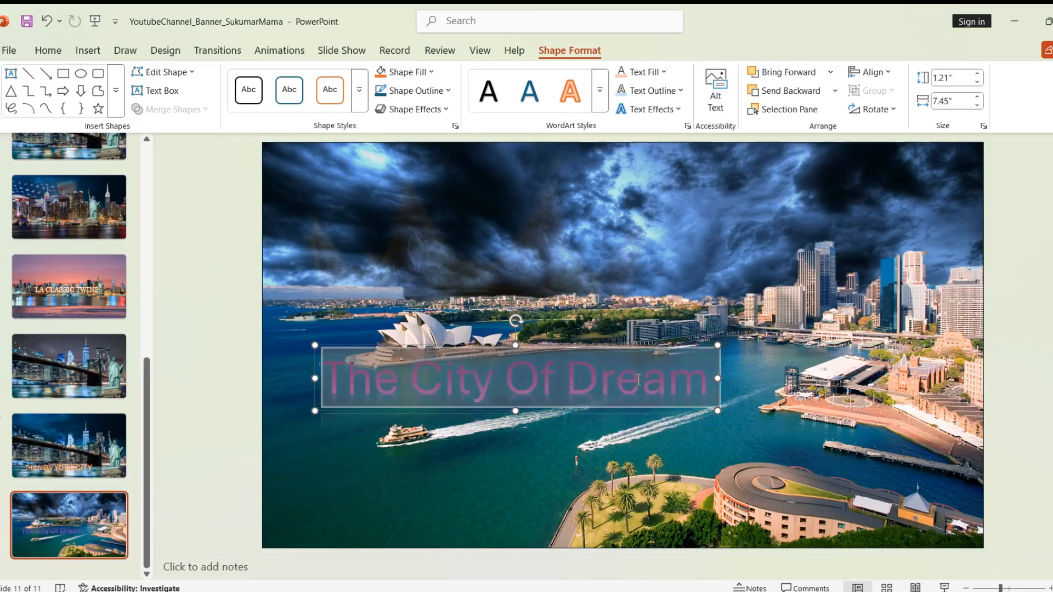
left_click(86, 53)
left_click(49, 51)
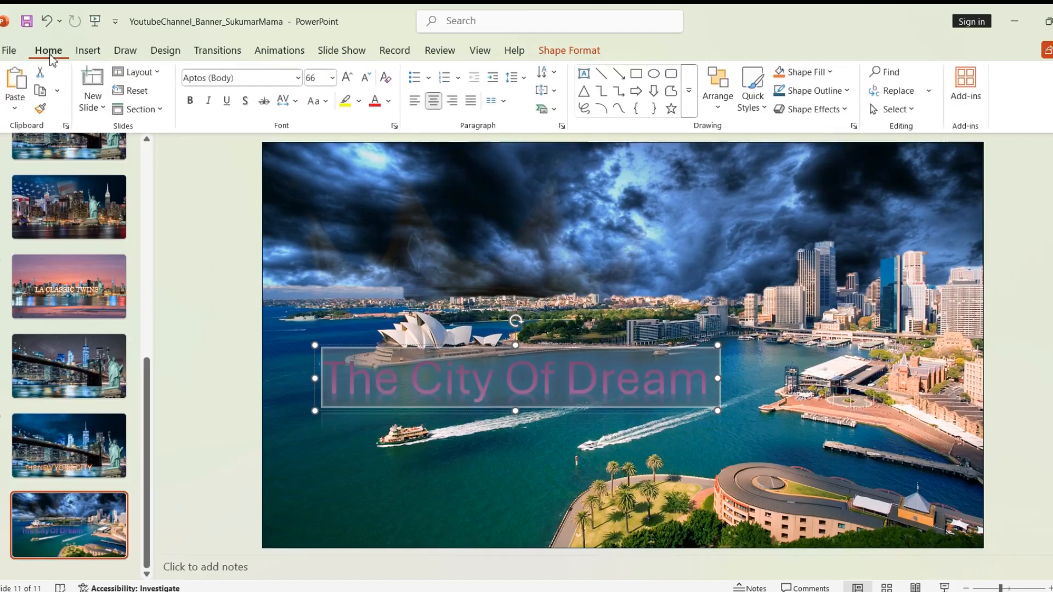